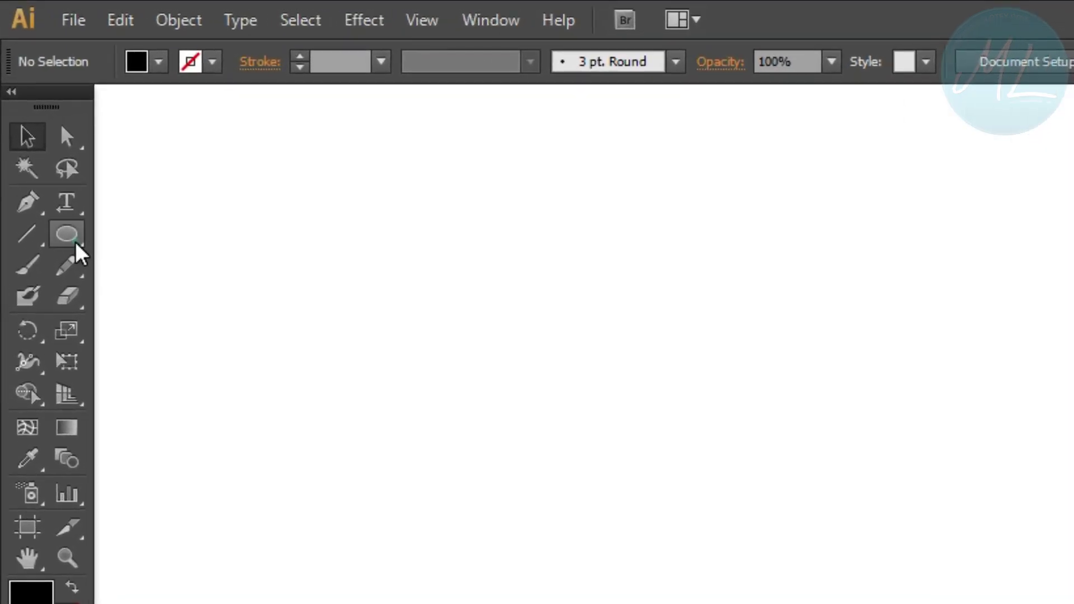
# - Draw a long, thin black rectangle and test-rotate it, leaving it horizontal
pyautogui.moveTo(75, 242); pyautogui.dragTo(118, 162)
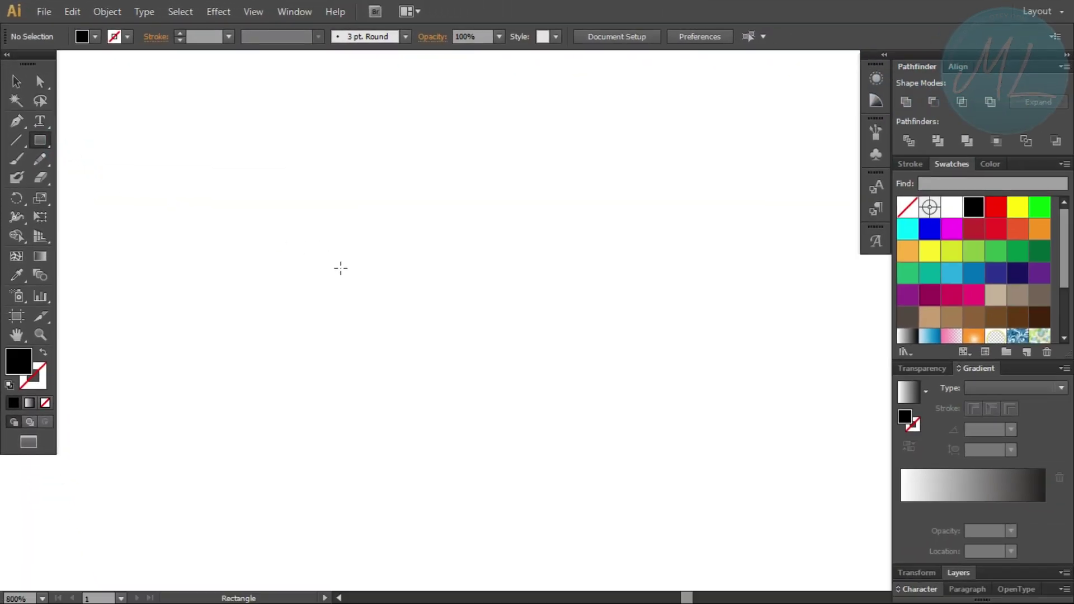
pyautogui.moveTo(411, 268); pyautogui.dragTo(300, 298)
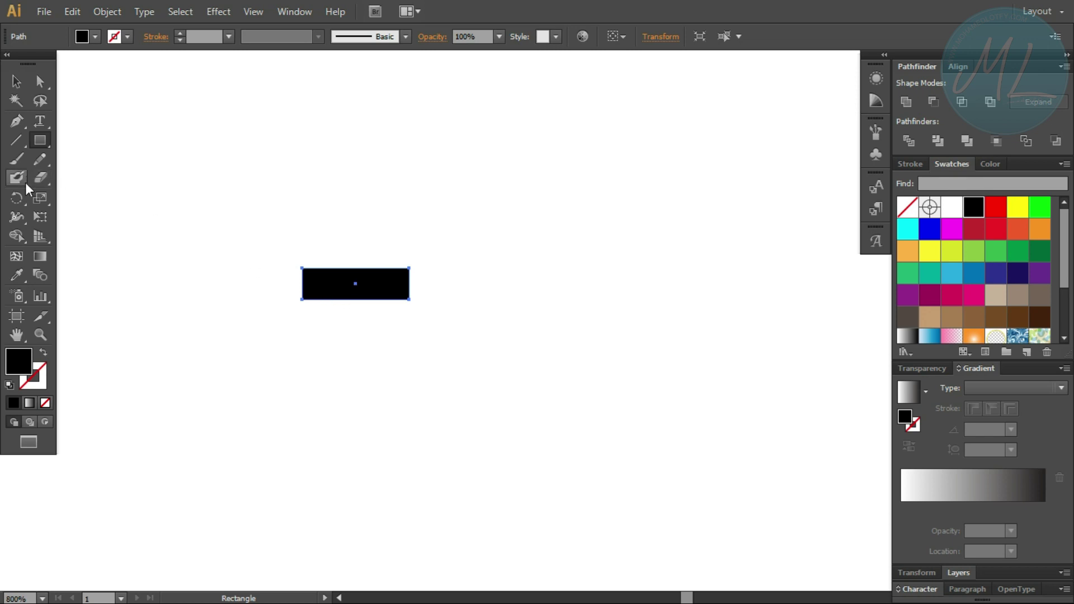
pyautogui.click(25, 197)
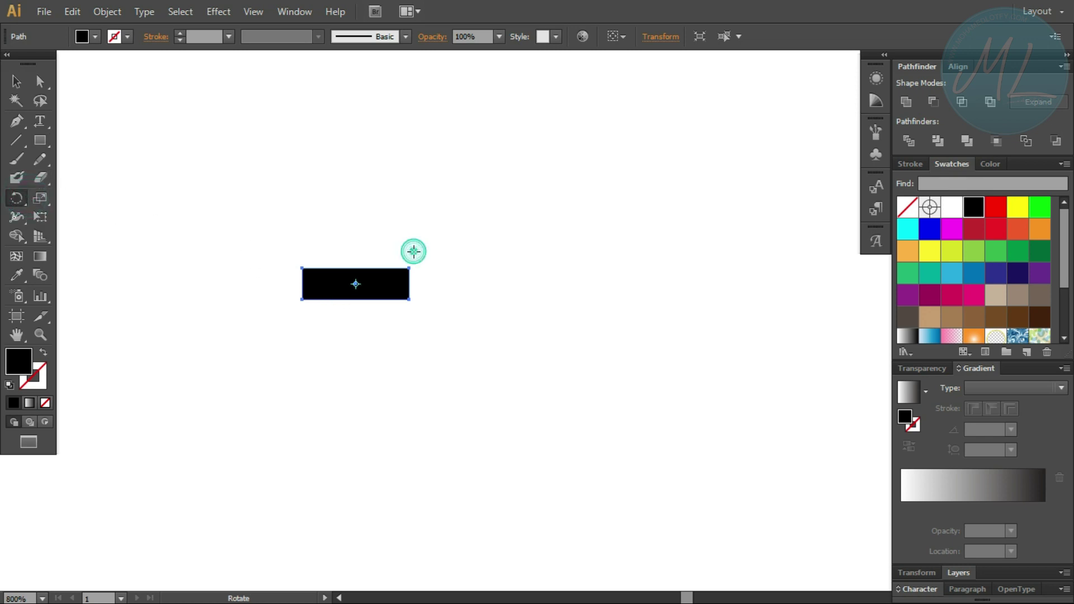
pyautogui.moveTo(412, 250)
pyautogui.mouseDown()
pyautogui.moveTo(400, 342)
pyautogui.moveTo(316, 226)
pyautogui.mouseUp()
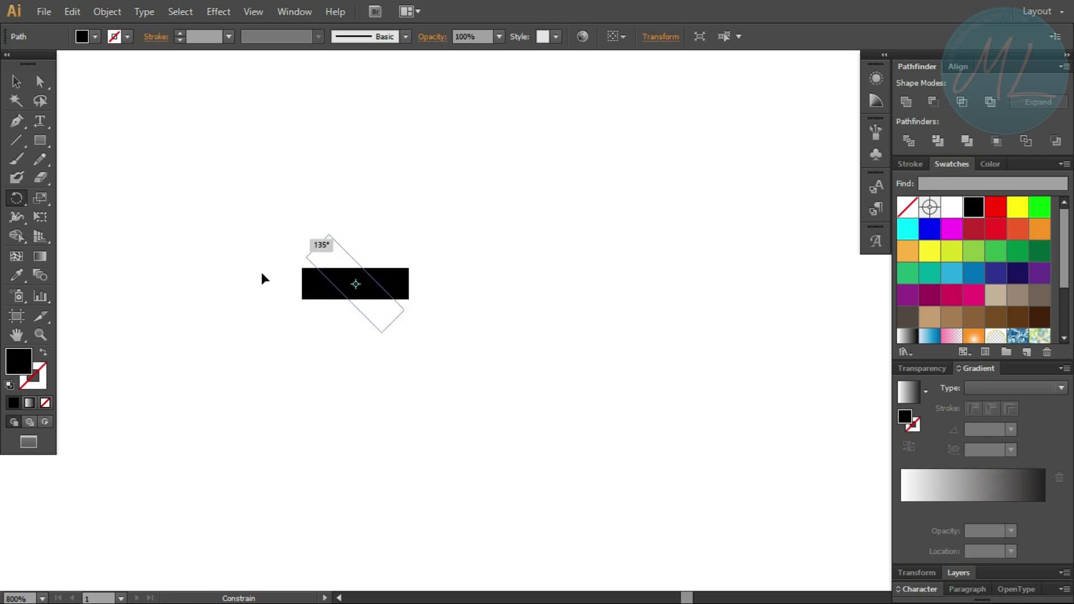
pyautogui.moveTo(316, 225); pyautogui.dragTo(260, 292)
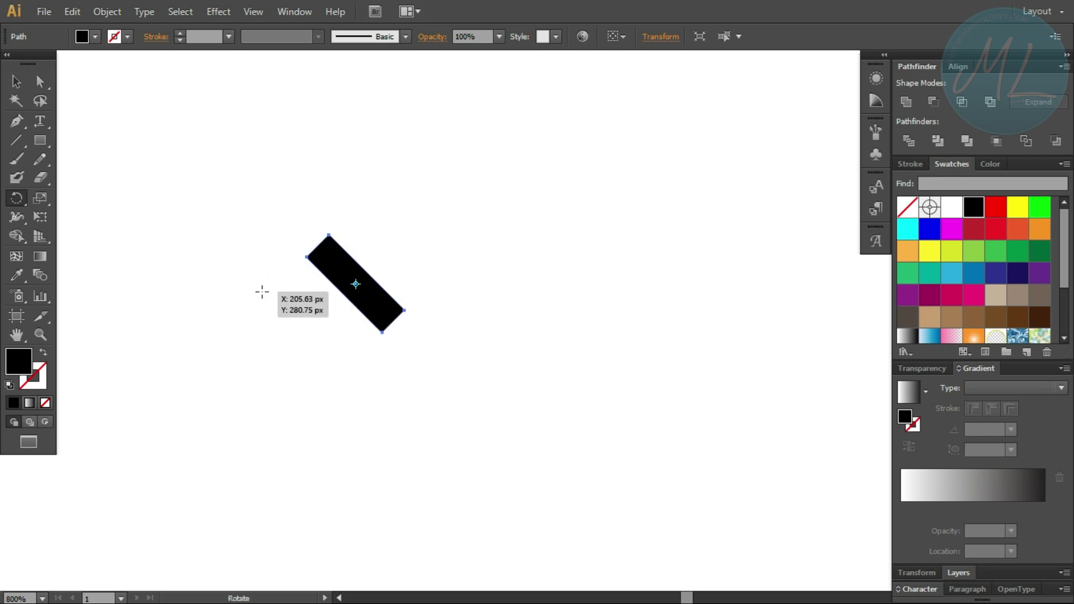
pyautogui.moveTo(283, 242); pyautogui.dragTo(257, 292)
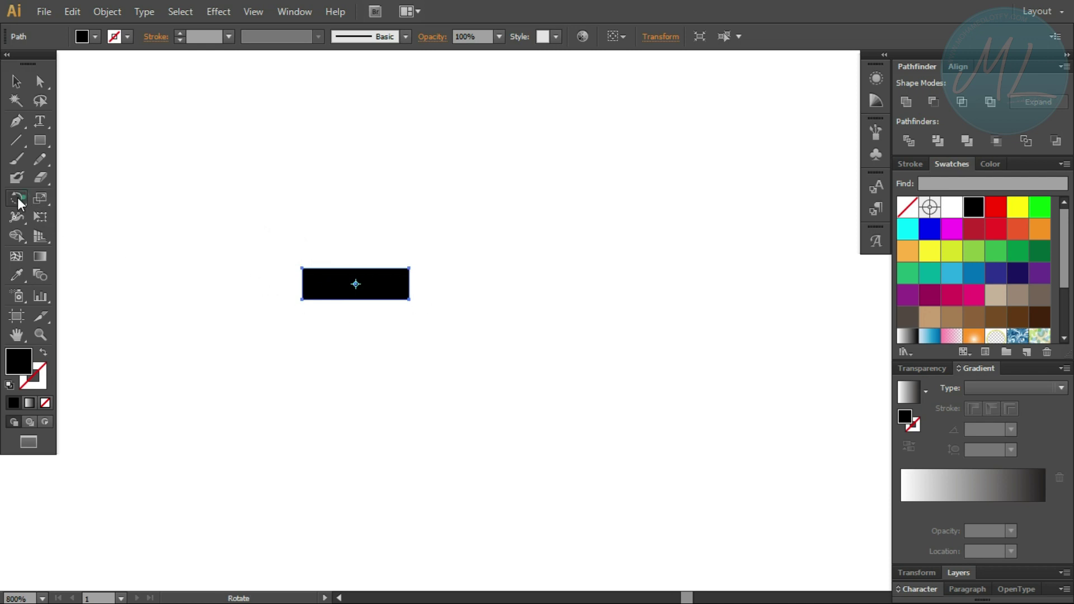
# - Zoom in on the rectangle and rotate it -45° about its corner
pyautogui.press('z')
pyautogui.moveTo(456, 211); pyautogui.dragTo(196, 434)
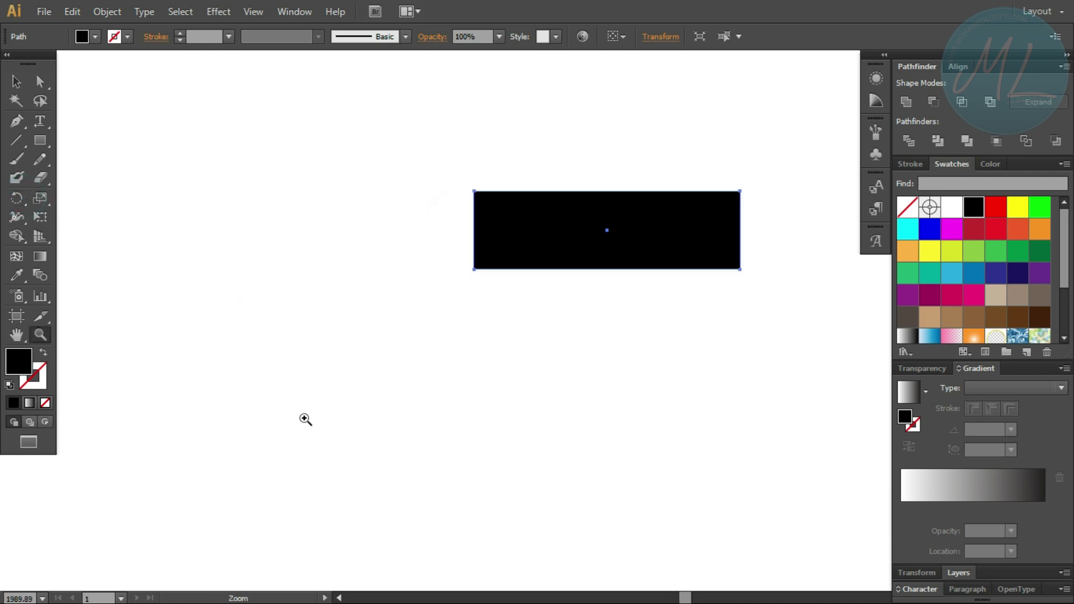
pyautogui.moveTo(694, 328); pyautogui.dragTo(402, 411)
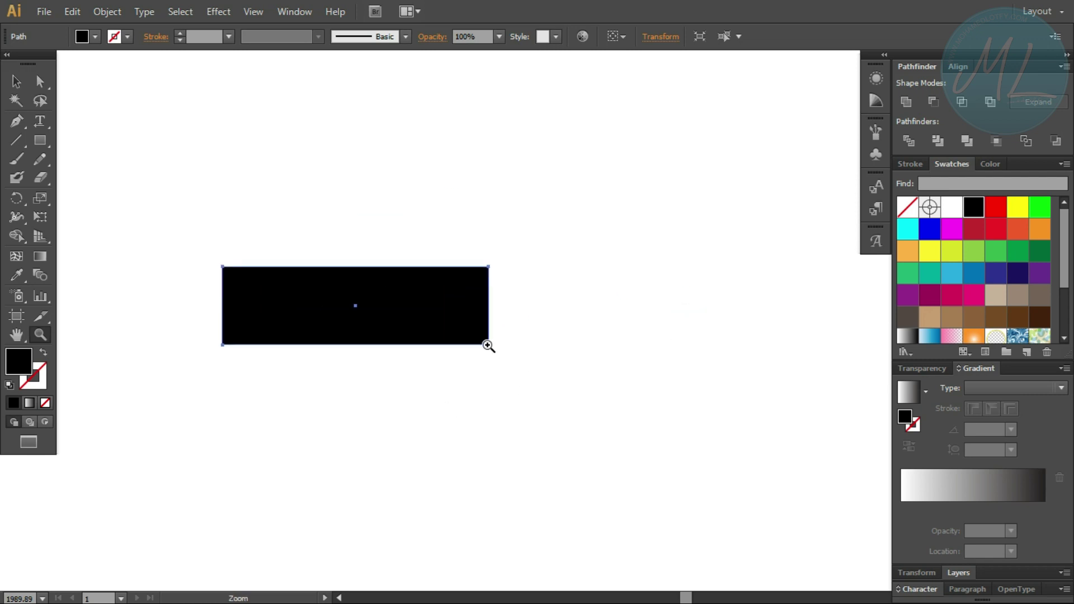
pyautogui.press('r')
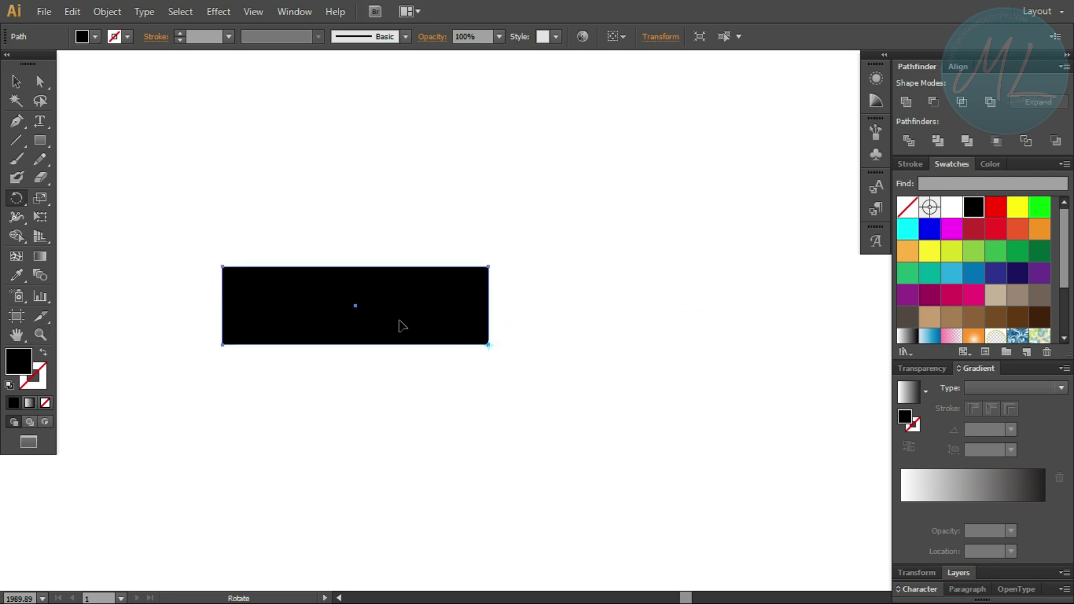
pyautogui.moveTo(496, 258)
pyautogui.mouseDown()
pyautogui.moveTo(560, 335)
pyautogui.moveTo(559, 411)
pyautogui.moveTo(578, 360)
pyautogui.moveTo(562, 299)
pyautogui.mouseUp()
pyautogui.moveTo(548, 185)
pyautogui.mouseDown()
pyautogui.moveTo(521, 185)
pyautogui.moveTo(427, 261)
pyautogui.mouseUp()
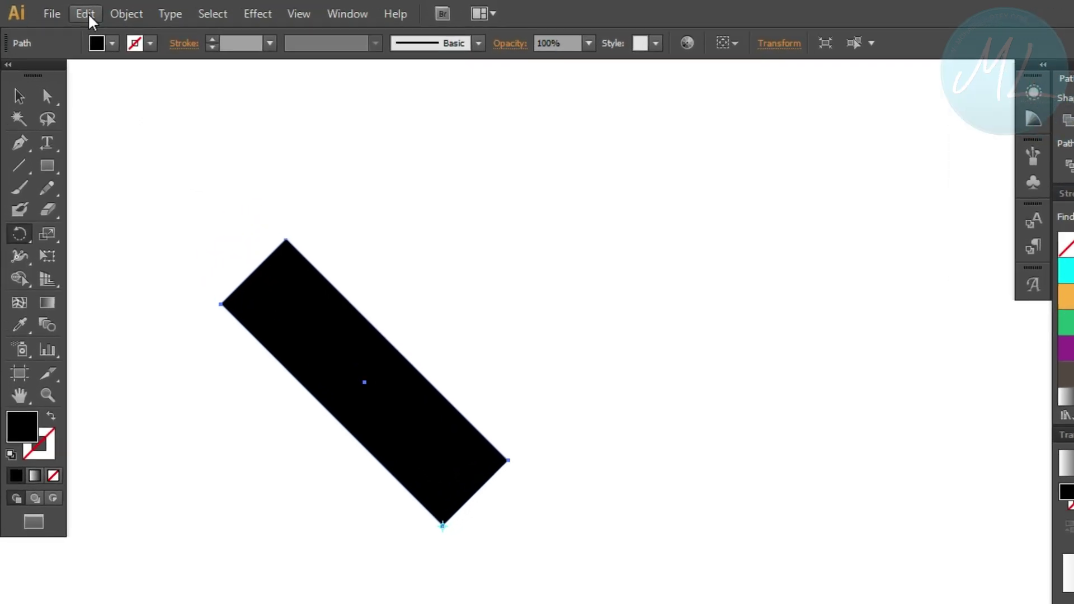
# - Paste a copy of the bar behind it and rotate it -90° about the bottom corner
pyautogui.click(79, 12)
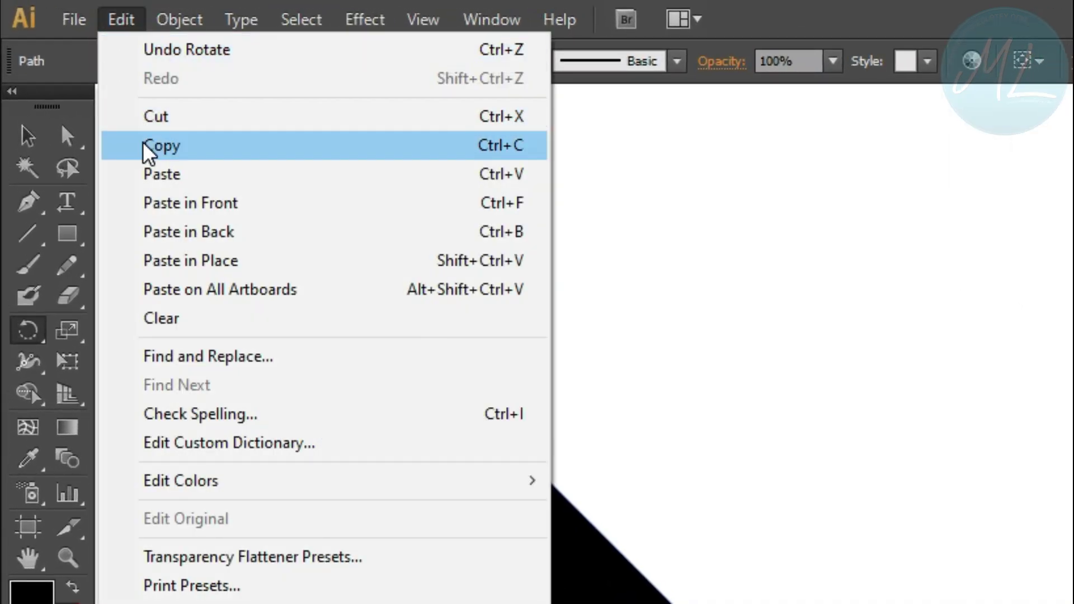
pyautogui.click(148, 145)
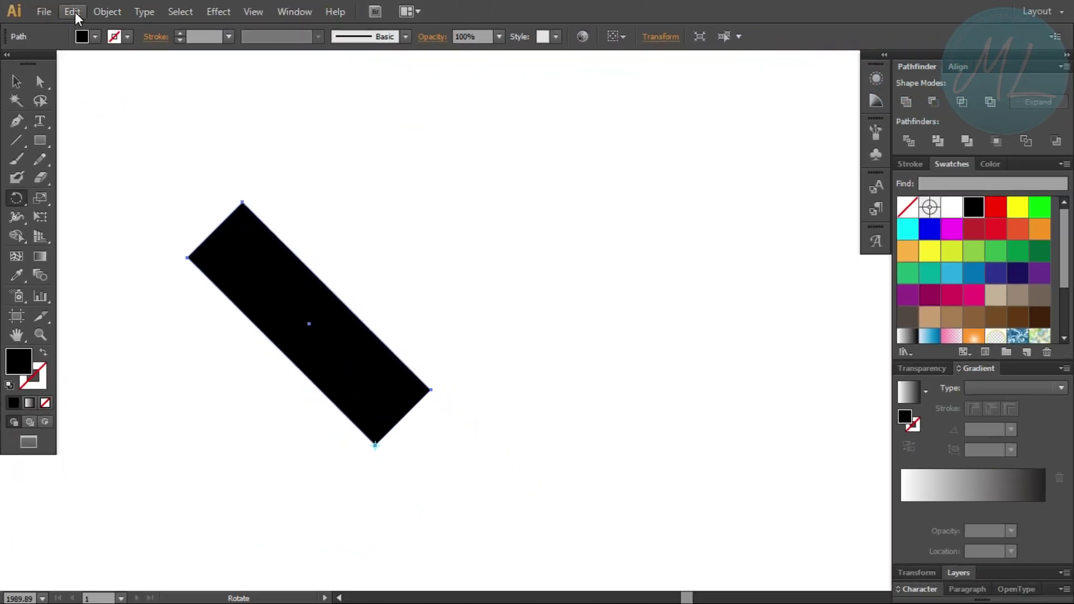
pyautogui.click(76, 13)
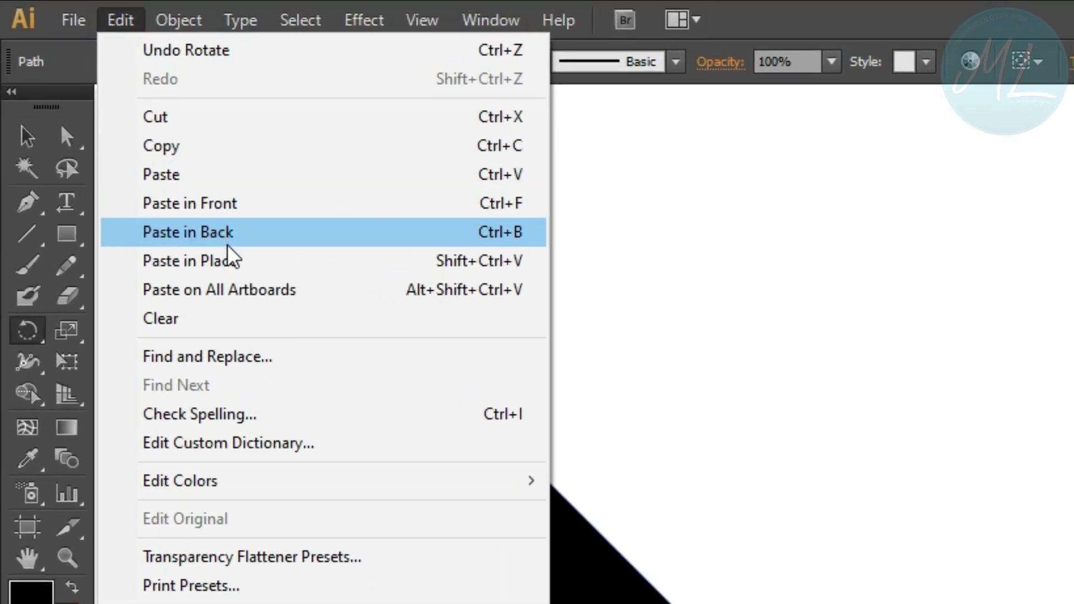
pyautogui.click(182, 245)
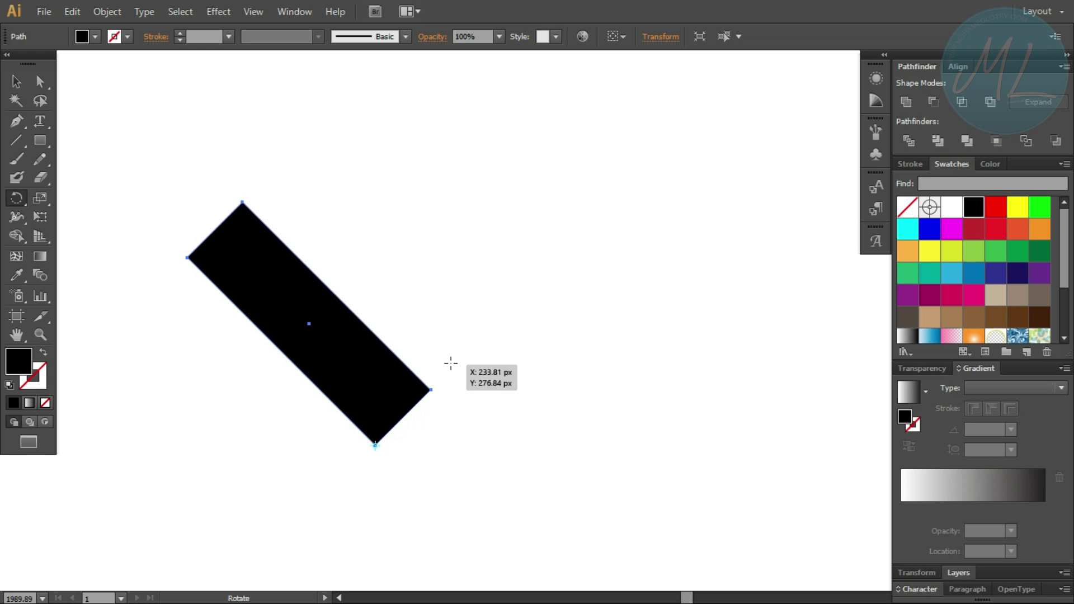
pyautogui.moveTo(449, 366); pyautogui.dragTo(474, 414)
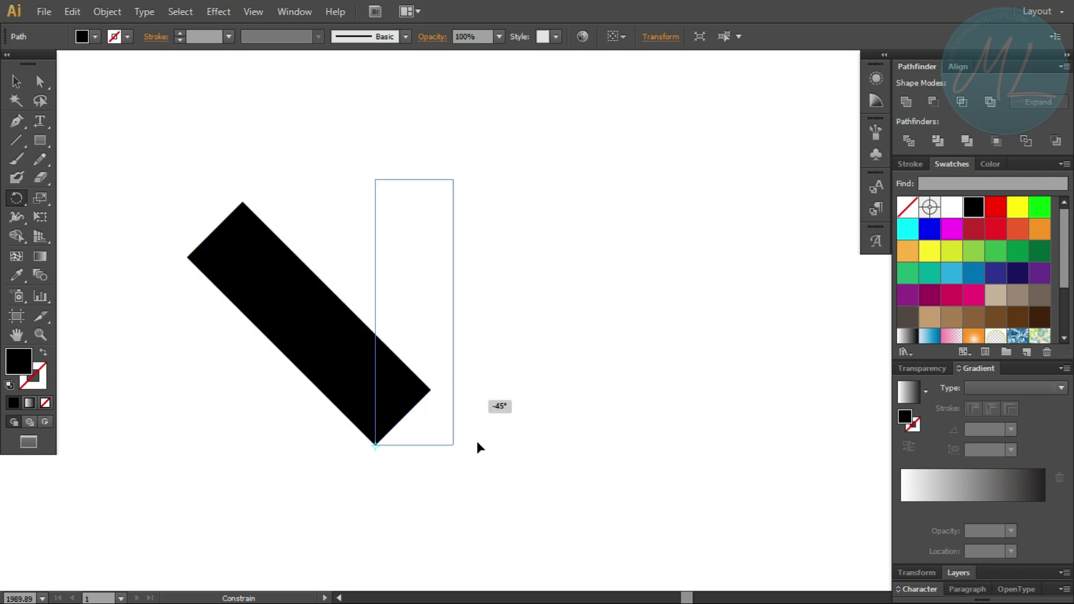
pyautogui.moveTo(477, 478); pyautogui.dragTo(480, 482)
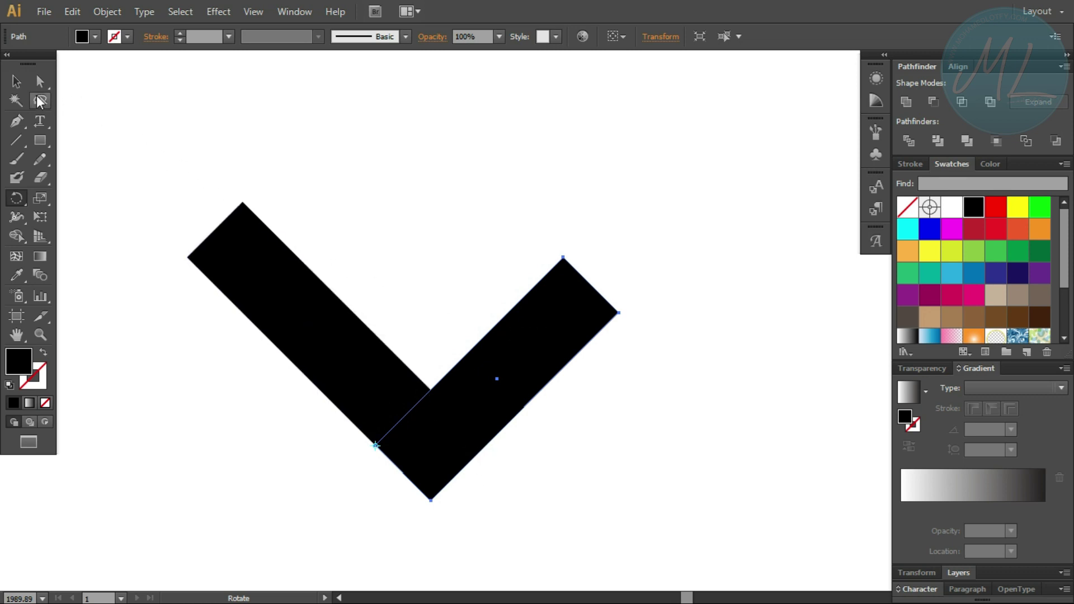
# - Stretch the V's right arm longer to form a check mark
pyautogui.click(16, 82)
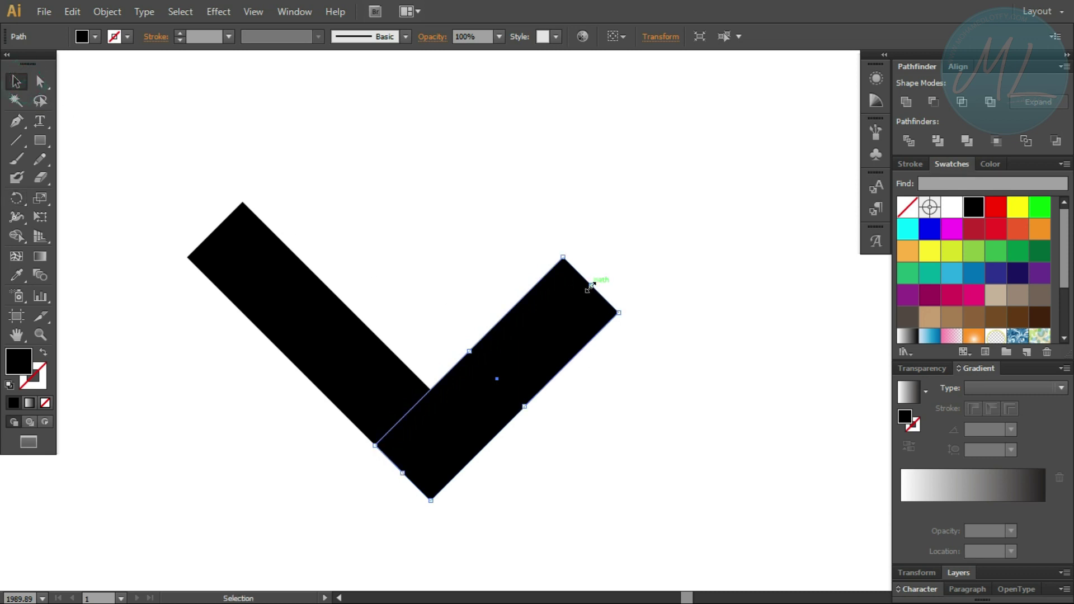
pyautogui.moveTo(592, 285)
pyautogui.mouseDown()
pyautogui.moveTo(679, 193)
pyautogui.moveTo(822, 92)
pyautogui.mouseUp()
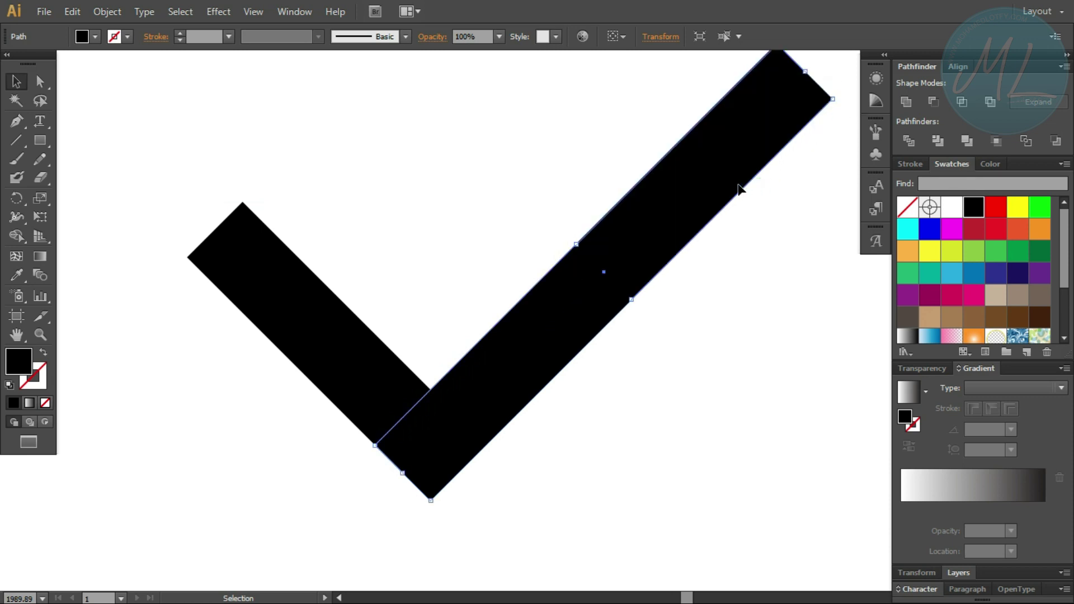
pyautogui.scroll(-2, 738, 189)
pyautogui.scroll(-2, 727, 185)
pyautogui.moveTo(728, 185); pyautogui.dragTo(332, 313)
# - Alt-drag a copy of the long arm off to the right
pyautogui.click(444, 340)
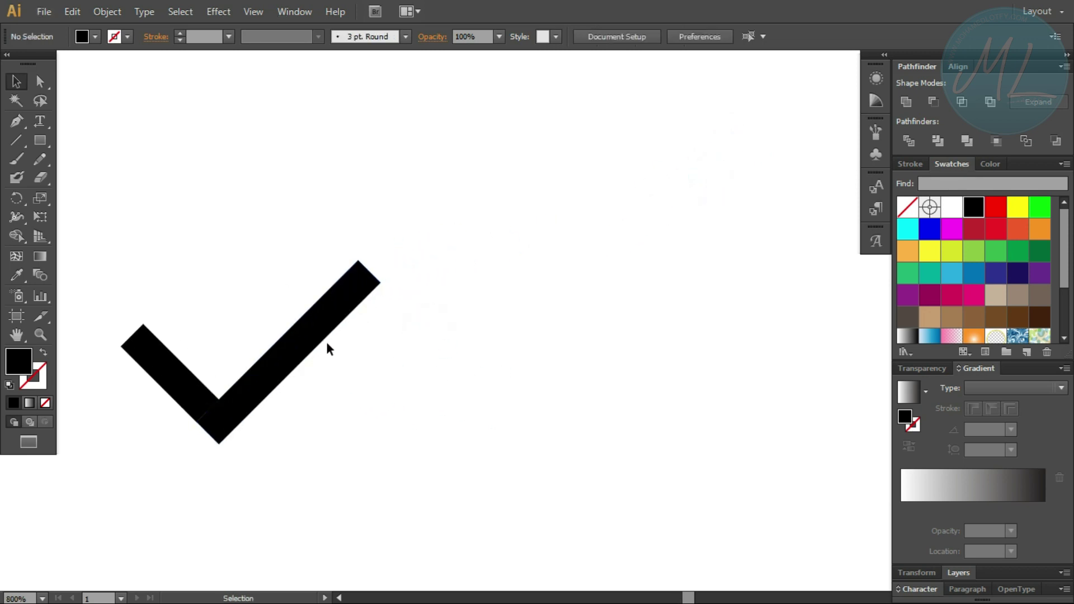
pyautogui.click(311, 334)
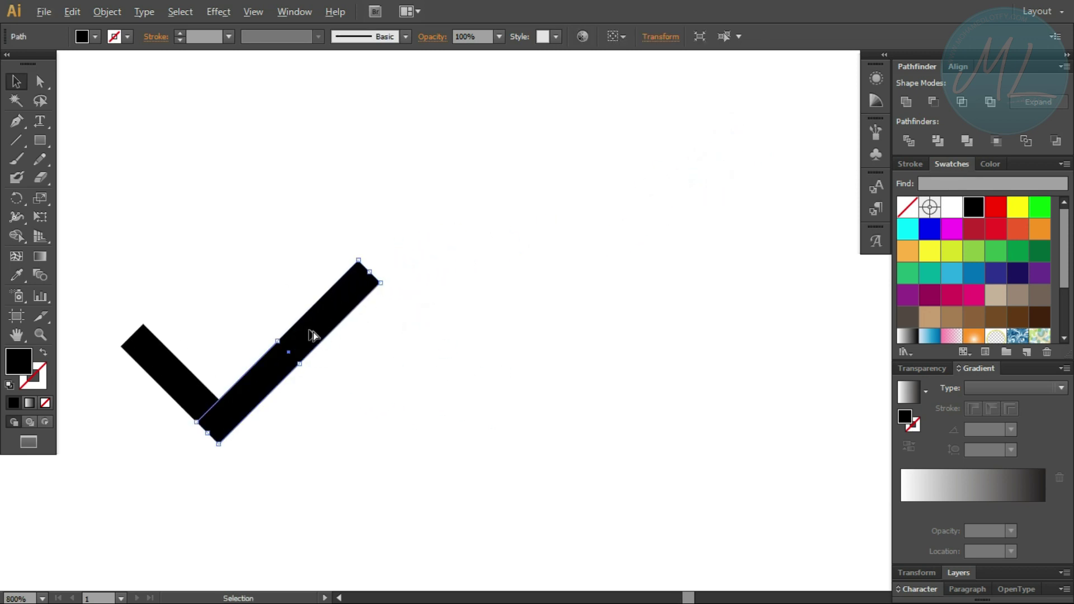
pyautogui.moveTo(311, 334); pyautogui.dragTo(650, 352)
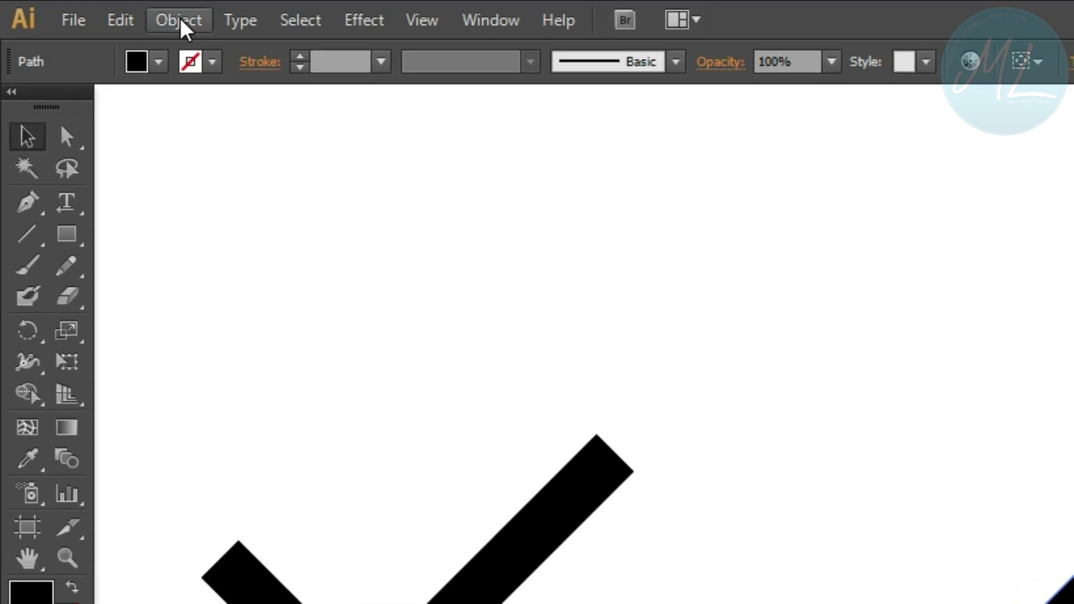
# - Reflect a copy of the separate bar to form an X
pyautogui.click(180, 21)
pyautogui.moveTo(153, 18)
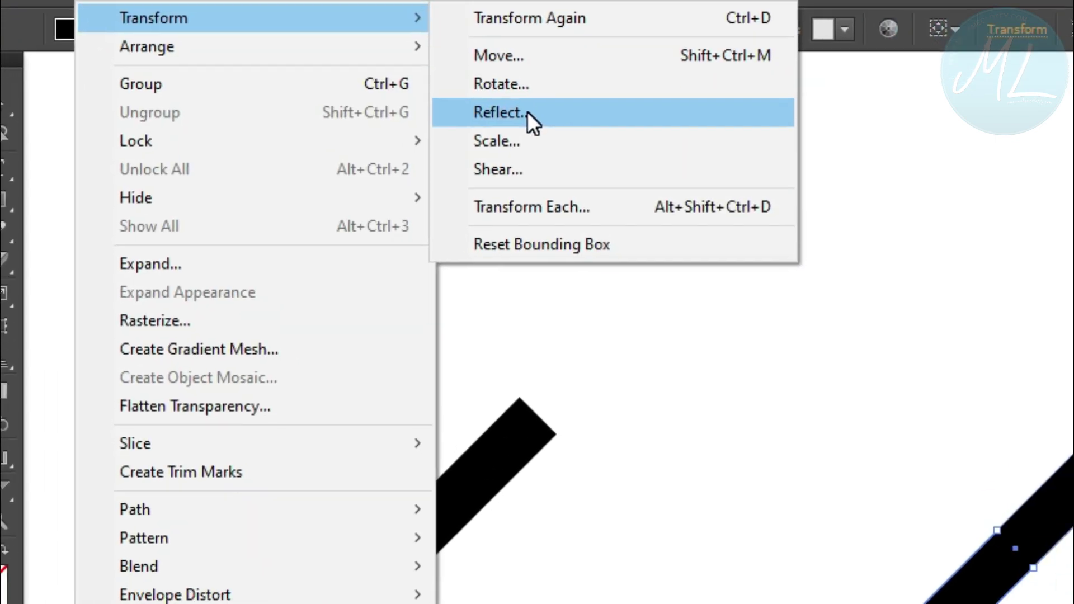
pyautogui.click(527, 112)
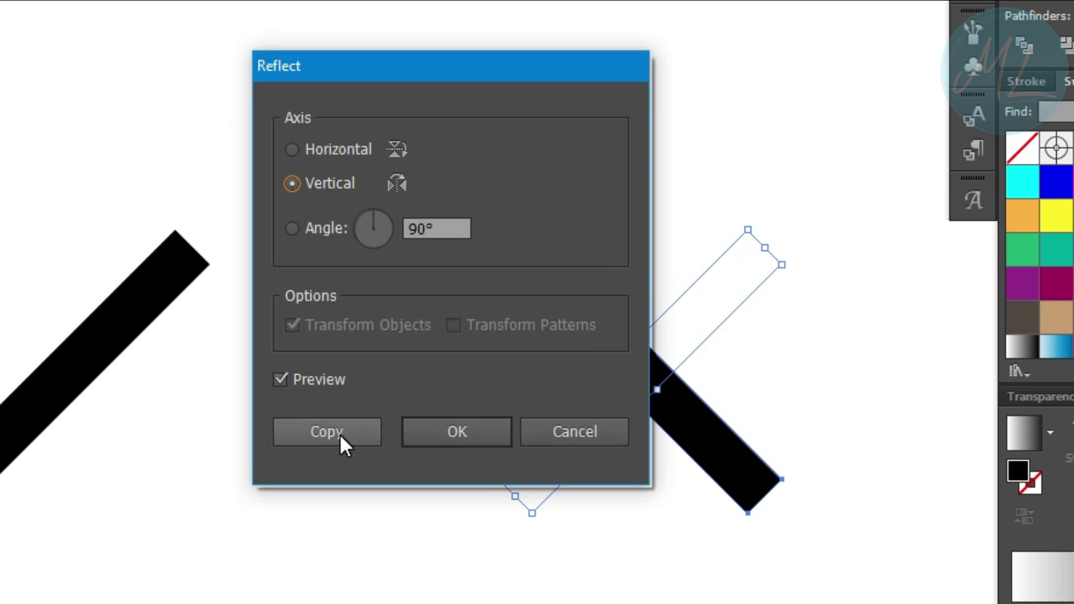
pyautogui.click(334, 434)
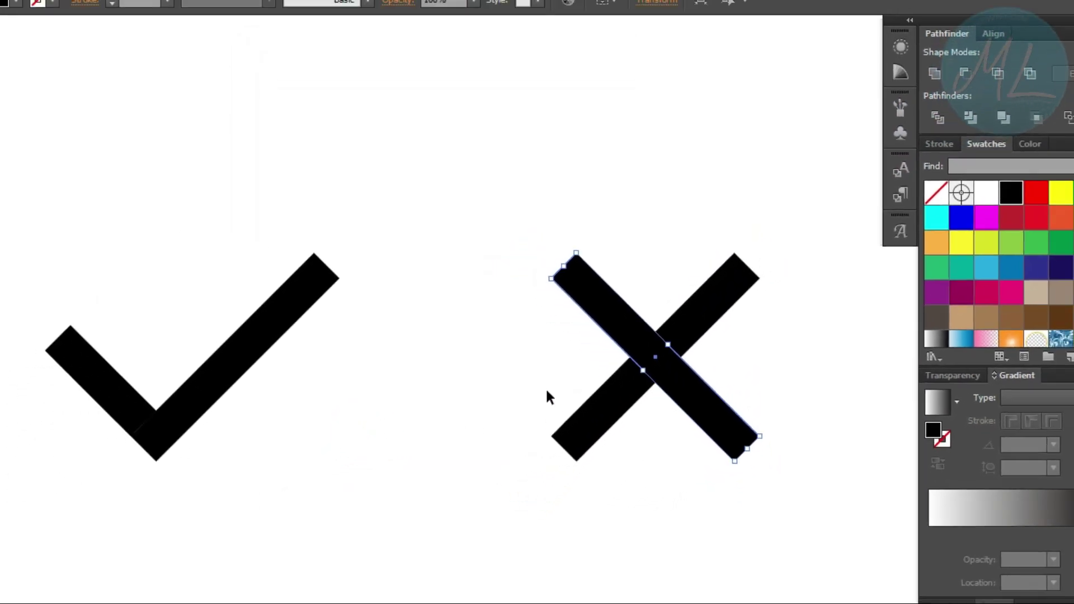
pyautogui.click(666, 412)
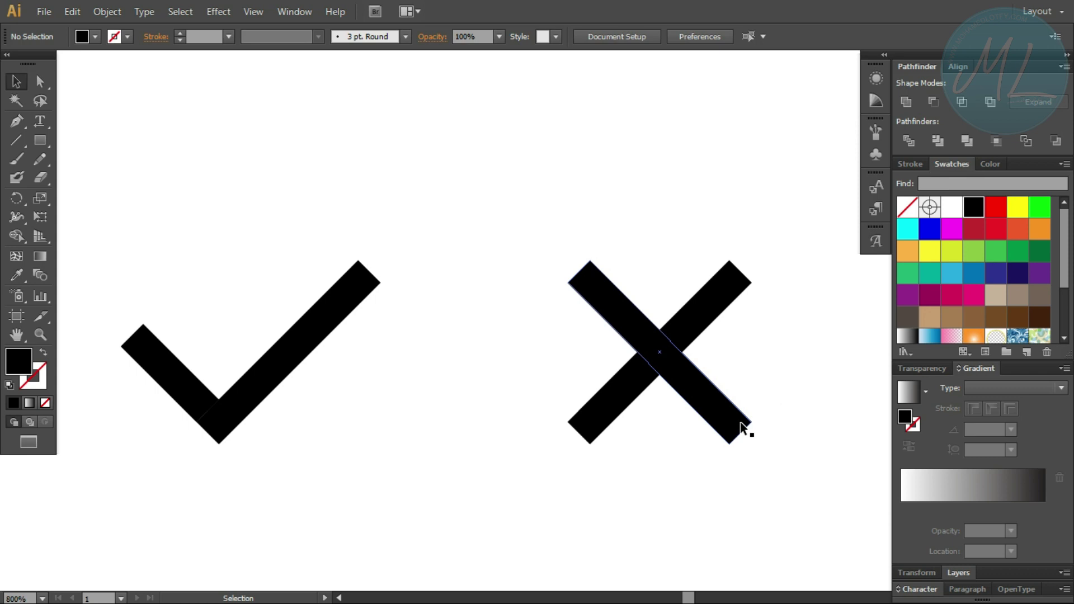
# - Unite the X's two bars, then the check mark's two bars, with Pathfinder
pyautogui.click(743, 428)
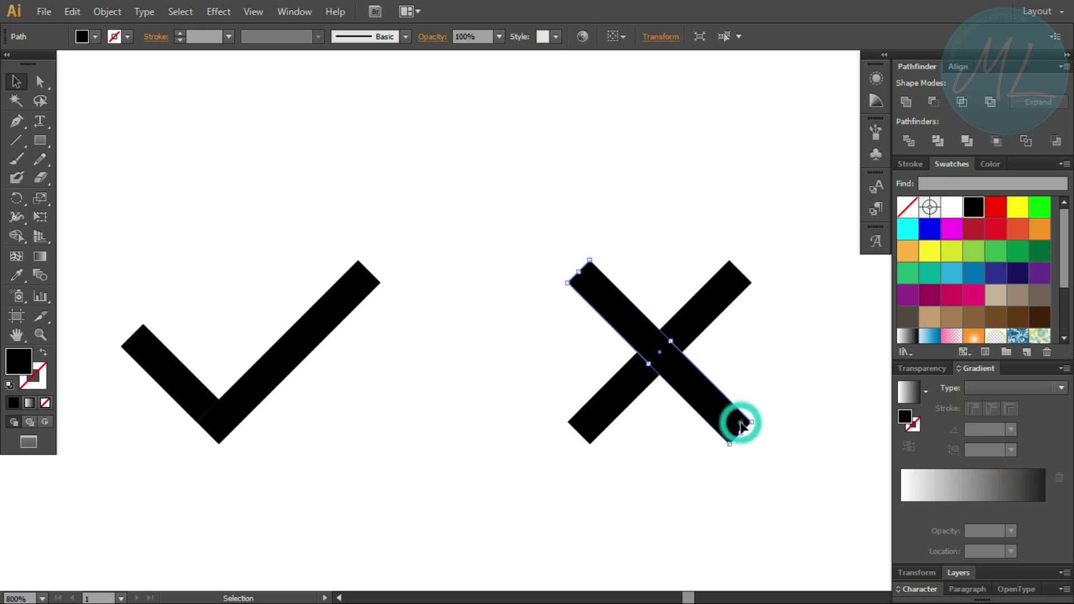
pyautogui.moveTo(807, 210); pyautogui.dragTo(603, 444)
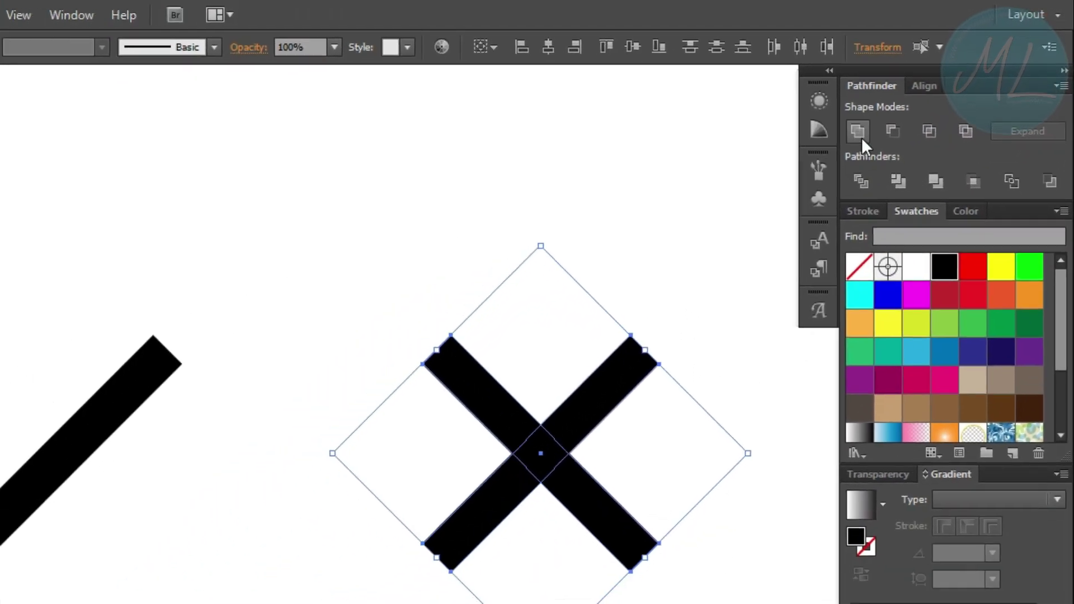
pyautogui.click(860, 137)
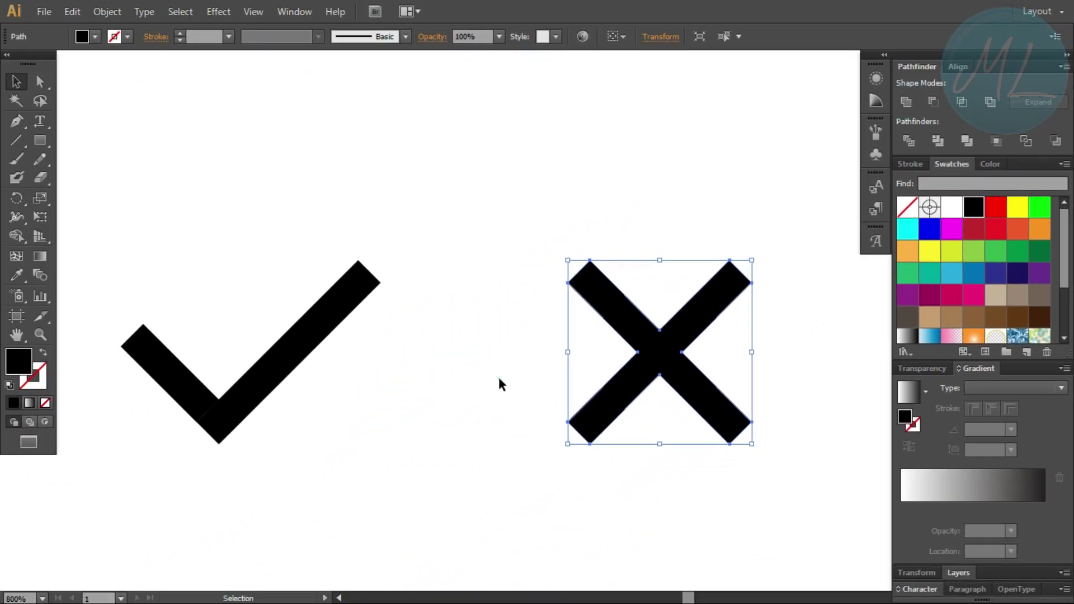
pyautogui.moveTo(358, 482); pyautogui.dragTo(168, 336)
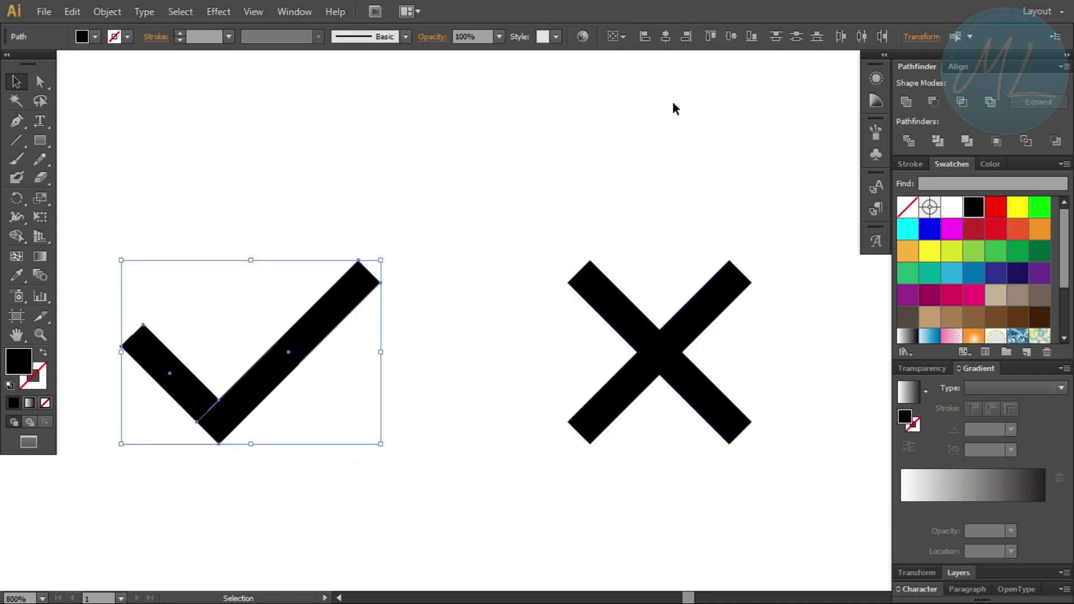
pyautogui.click(905, 103)
pyautogui.click(609, 190)
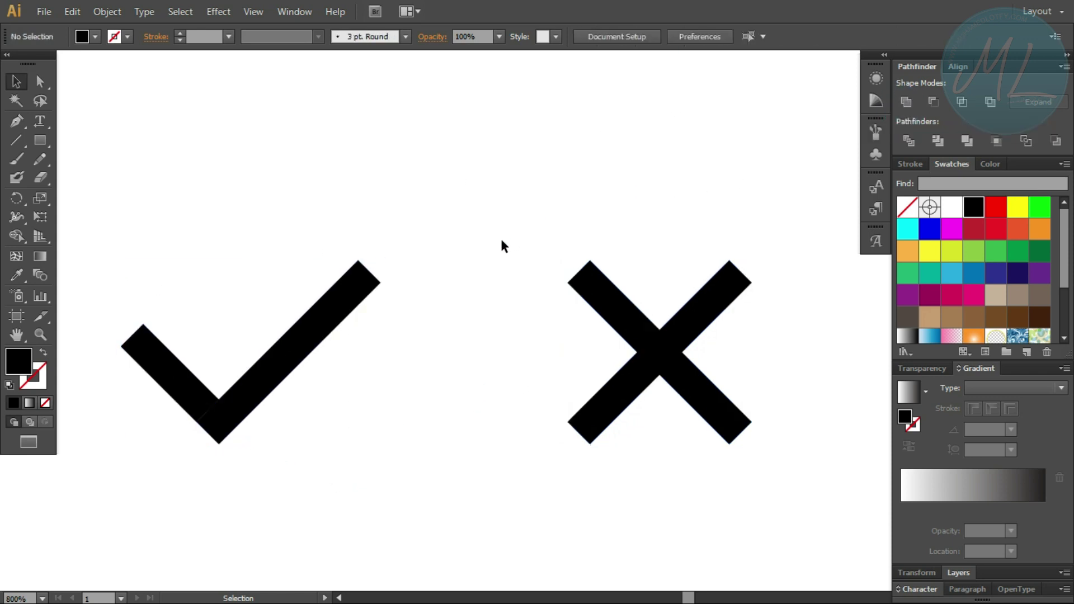
pyautogui.click(40, 140)
# - Draw a red circle behind the check mark and centre the check mark on it
pyautogui.click(89, 177)
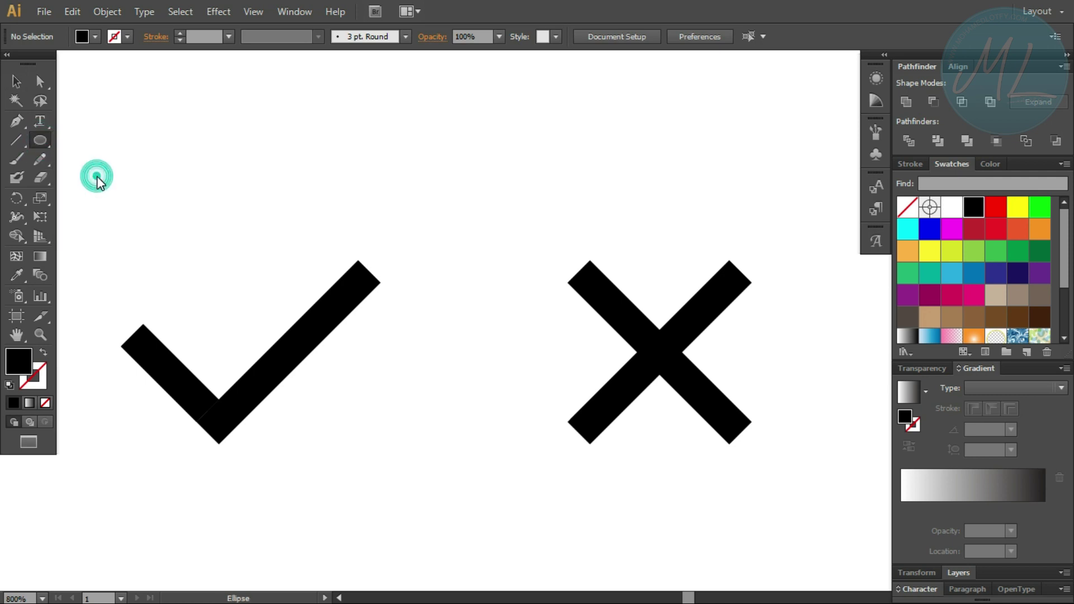
pyautogui.moveTo(394, 203); pyautogui.dragTo(60, 520)
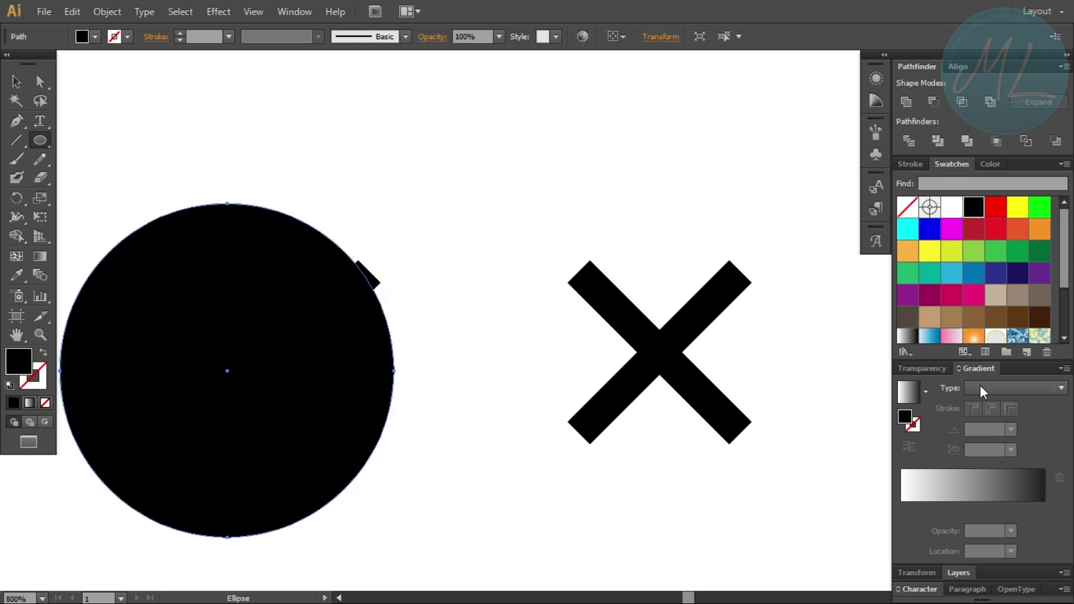
pyautogui.click(999, 232)
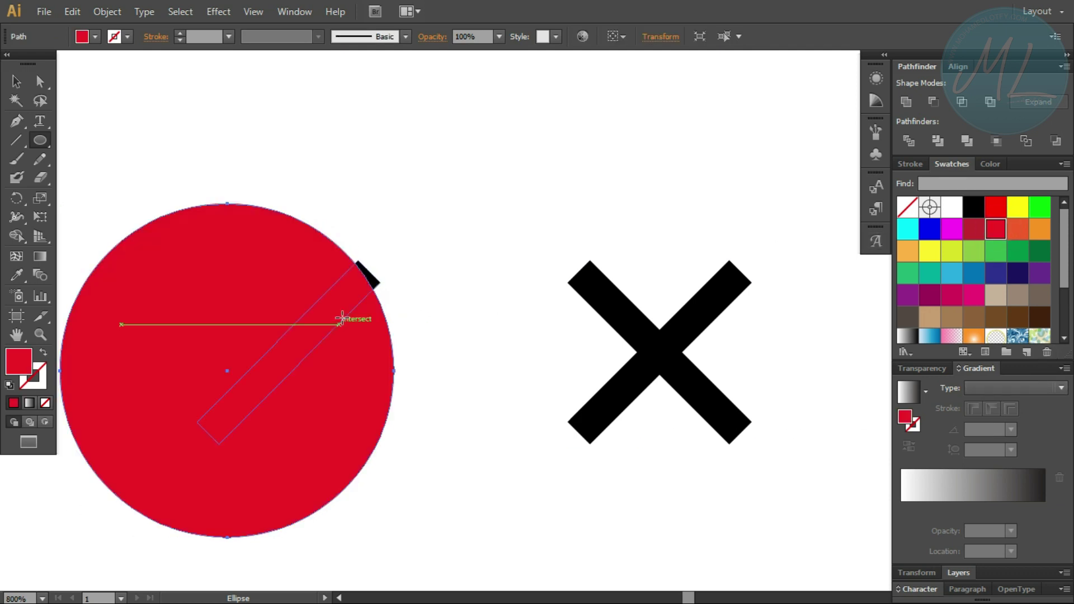
pyautogui.click(81, 11)
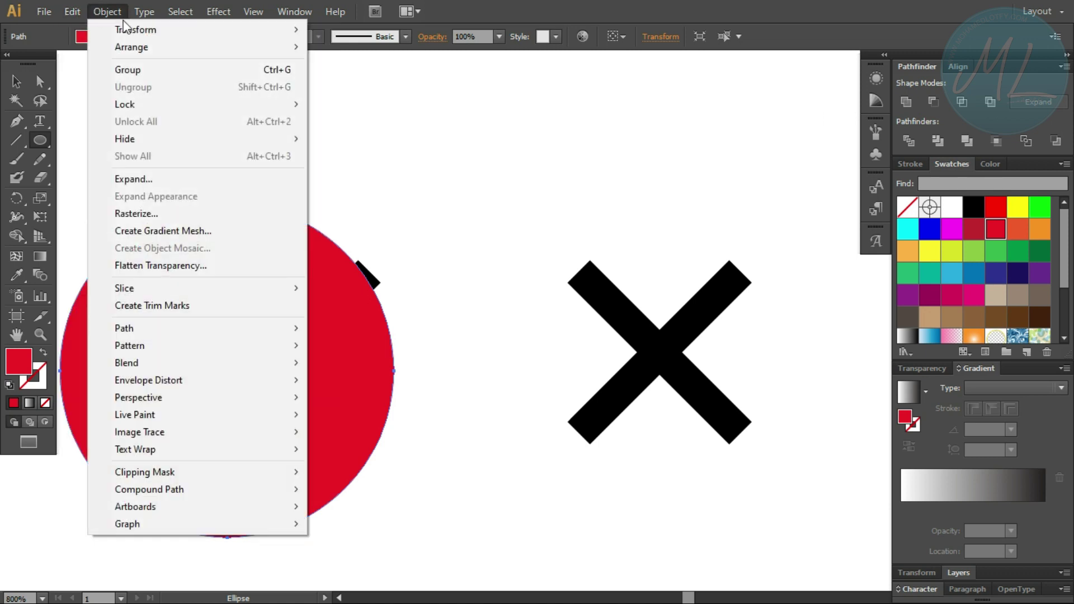
pyautogui.moveTo(132, 47)
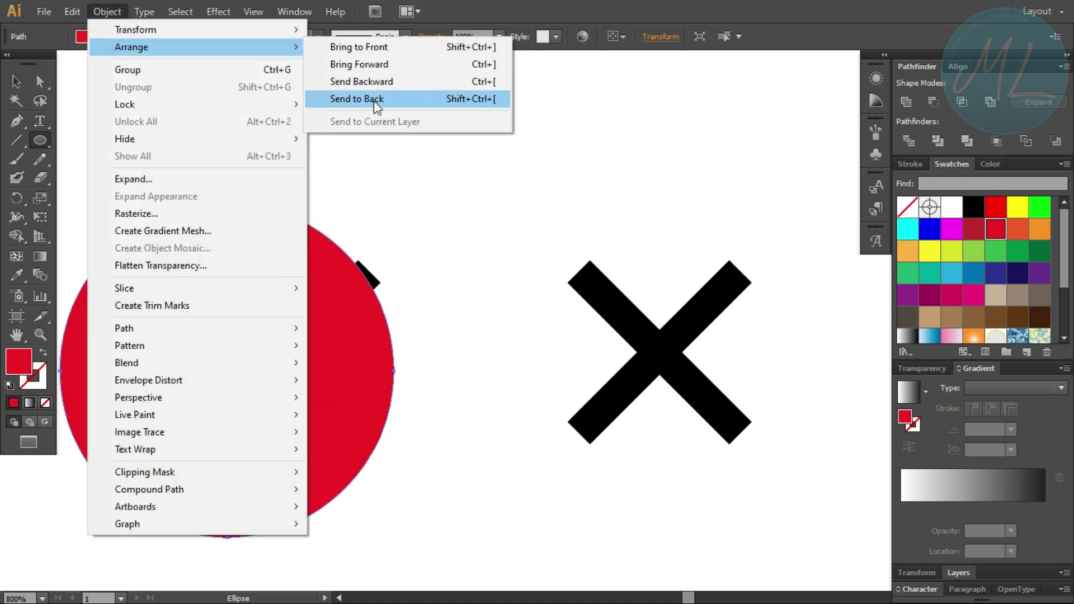
pyautogui.click(374, 101)
pyautogui.press('v')
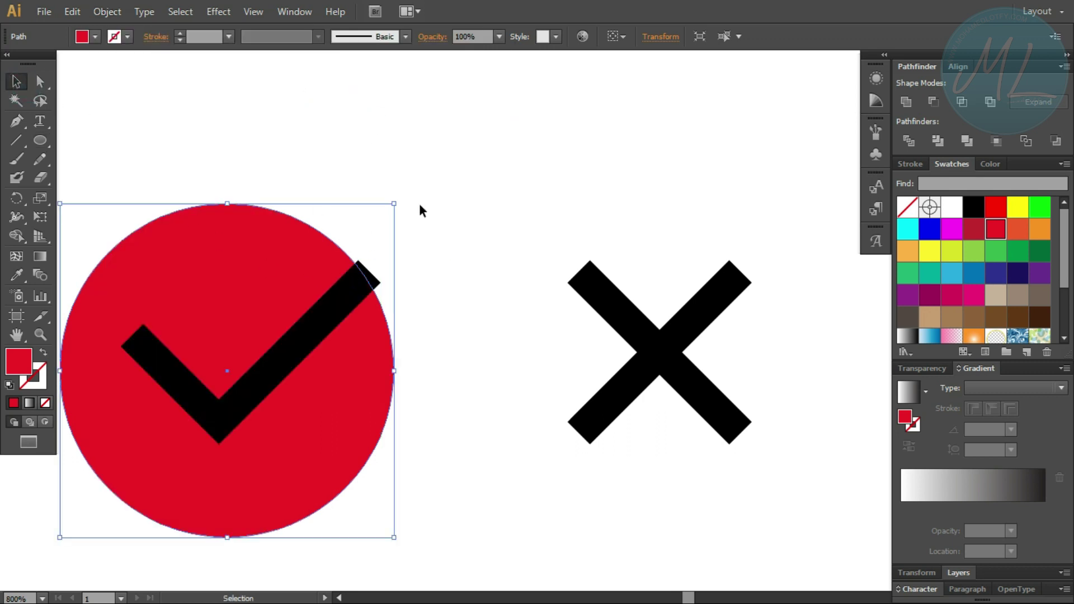
pyautogui.keyDown('shift'); pyautogui.click(246, 441); pyautogui.keyUp('shift')
pyautogui.click(665, 36)
pyautogui.click(731, 37)
# - Place a red circle copy behind the X, centre it, and select both symbols
pyautogui.click(398, 419)
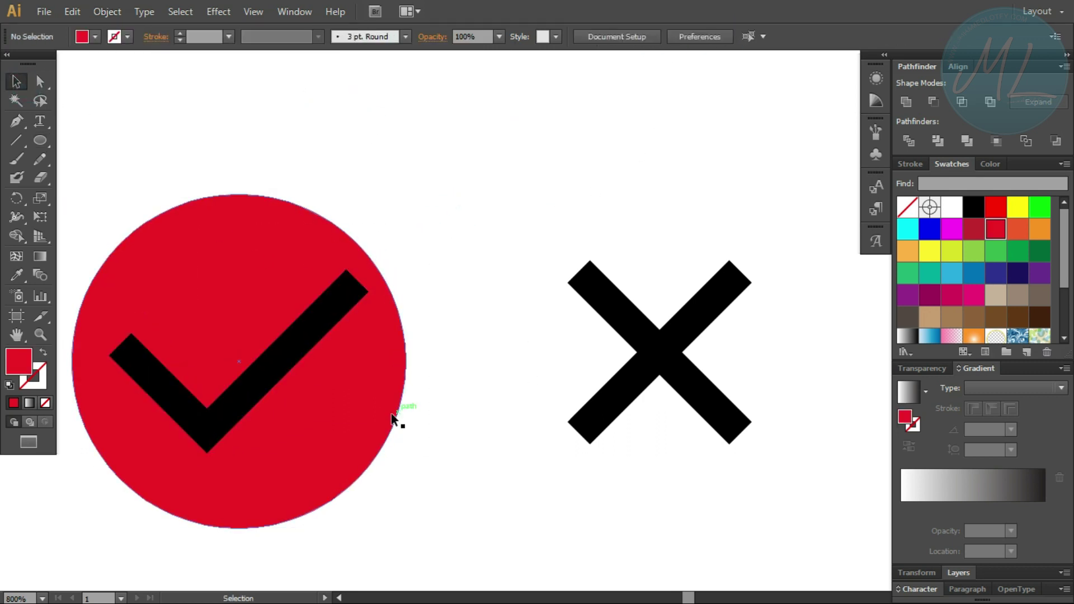
pyautogui.moveTo(374, 402); pyautogui.dragTo(793, 390)
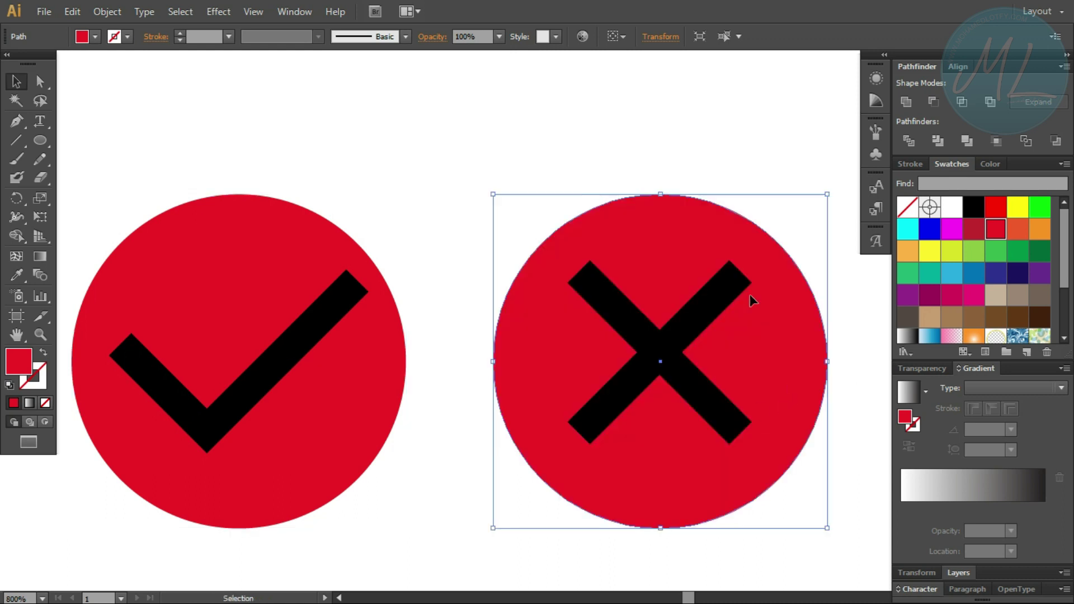
pyautogui.click(727, 167)
pyautogui.moveTo(727, 166); pyautogui.dragTo(643, 279)
pyautogui.click(731, 36)
pyautogui.click(472, 448)
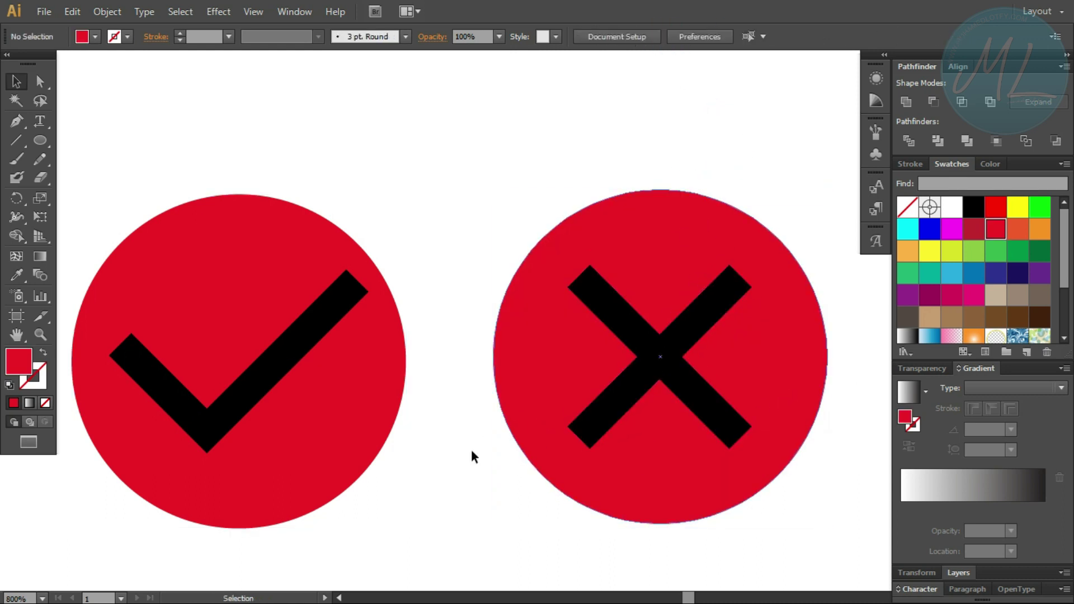
pyautogui.click(708, 373)
pyautogui.keyDown('shift'); pyautogui.click(315, 336); pyautogui.keyUp('shift')
# - Fill the check mark and X with white and deselect them
pyautogui.click(952, 207)
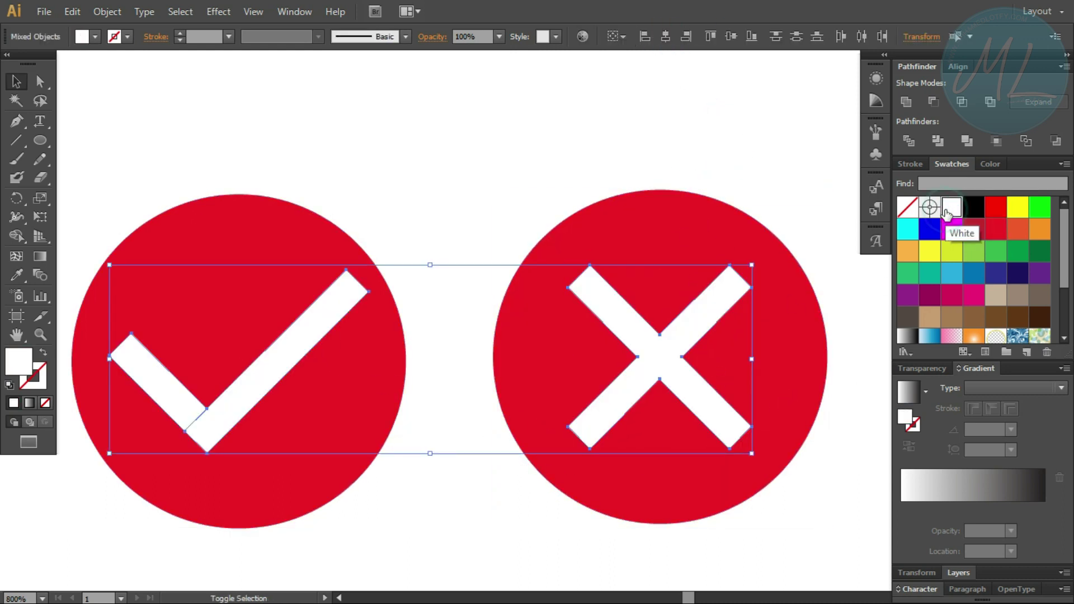
pyautogui.click(448, 167)
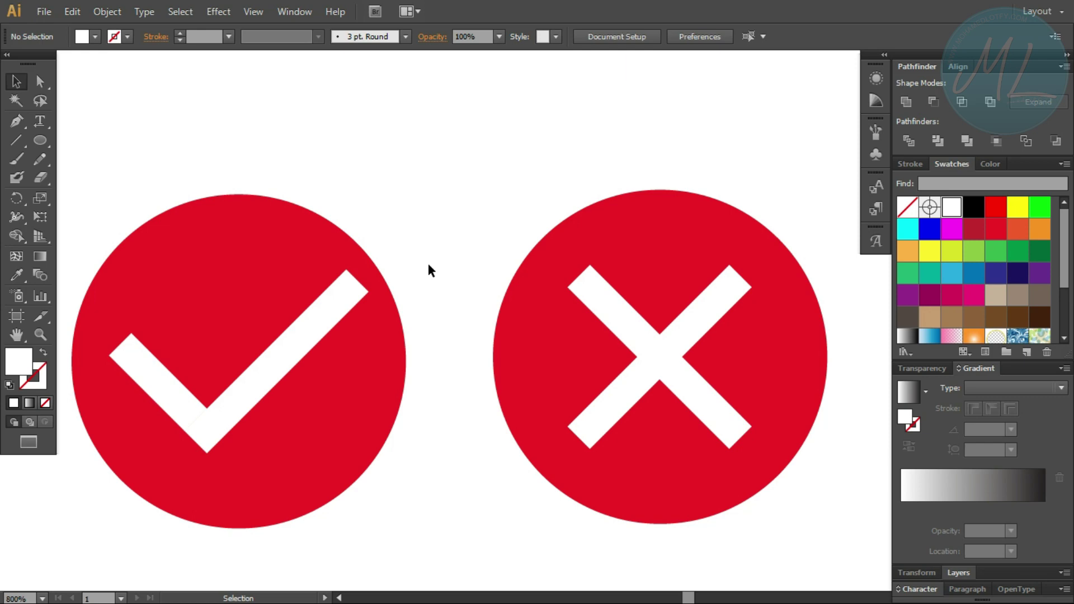
pyautogui.click(40, 141)
# - Draw a large orange rectangle, send it to back, and position it under both icons
pyautogui.moveTo(40, 141); pyautogui.dragTo(60, 139)
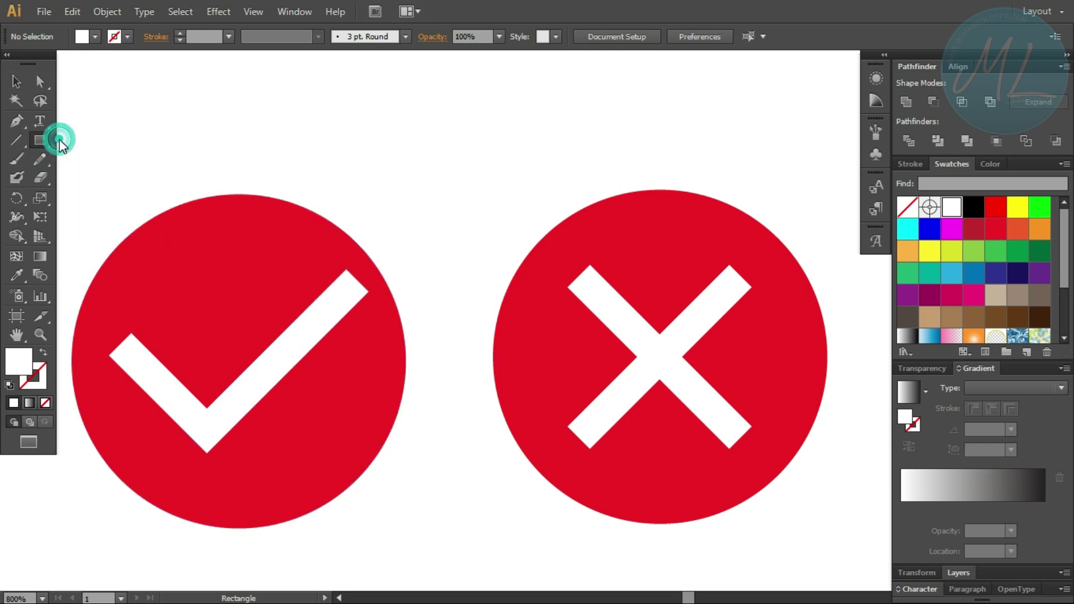
pyautogui.moveTo(845, 102); pyautogui.dragTo(83, 535)
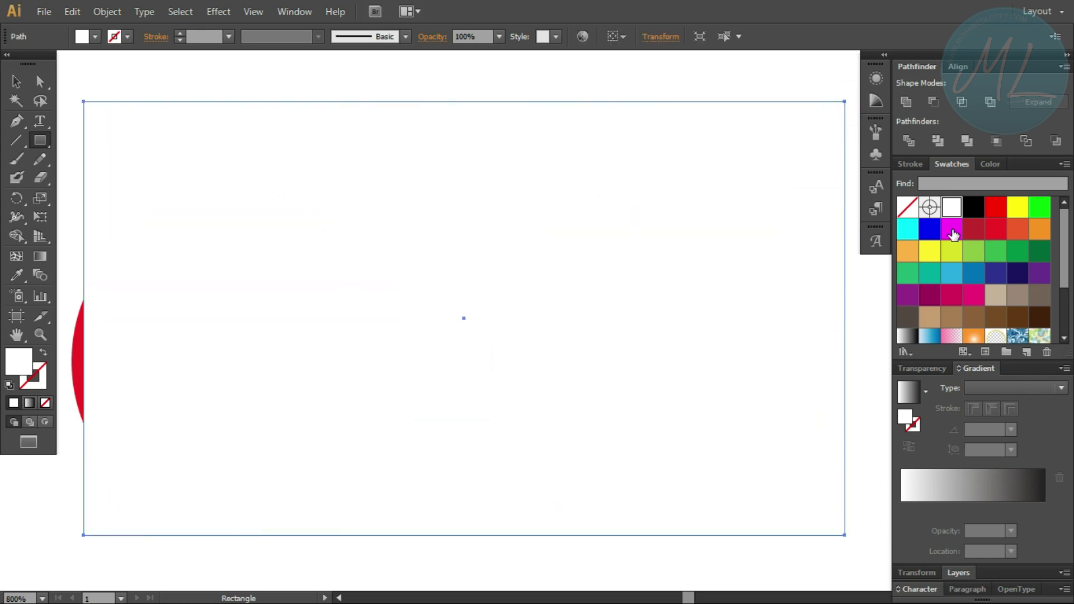
pyautogui.click(1040, 229)
pyautogui.click(94, 11)
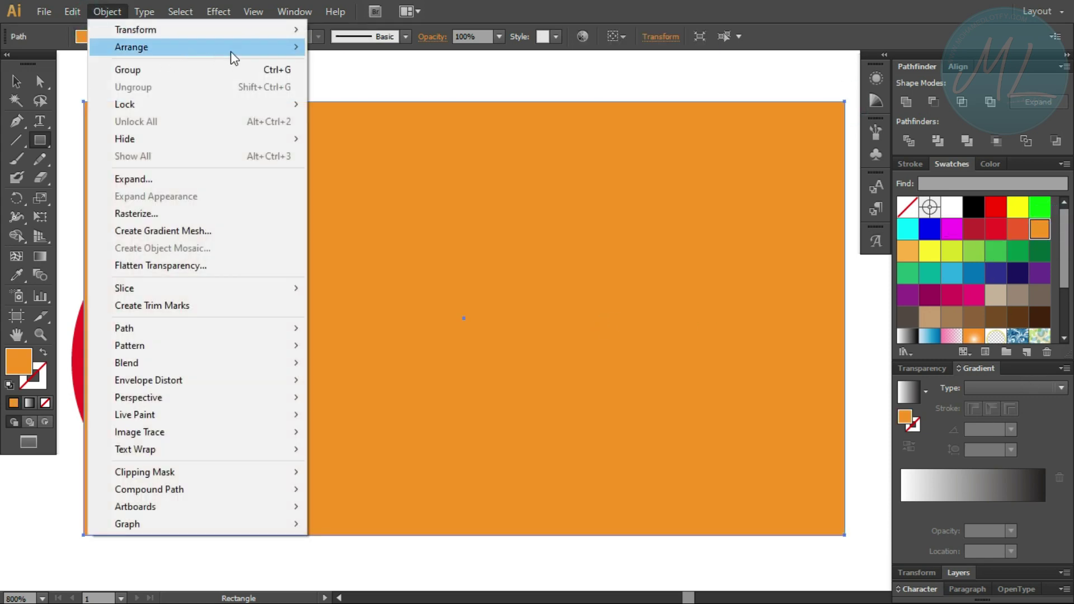
pyautogui.click(364, 94)
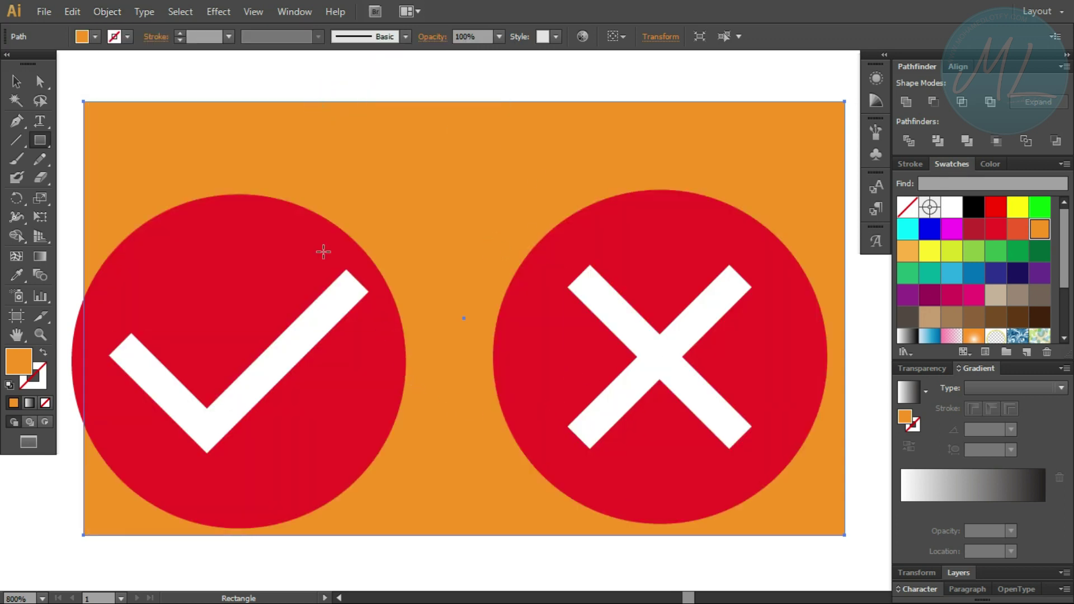
pyautogui.click(22, 78)
pyautogui.moveTo(405, 175); pyautogui.dragTo(411, 221)
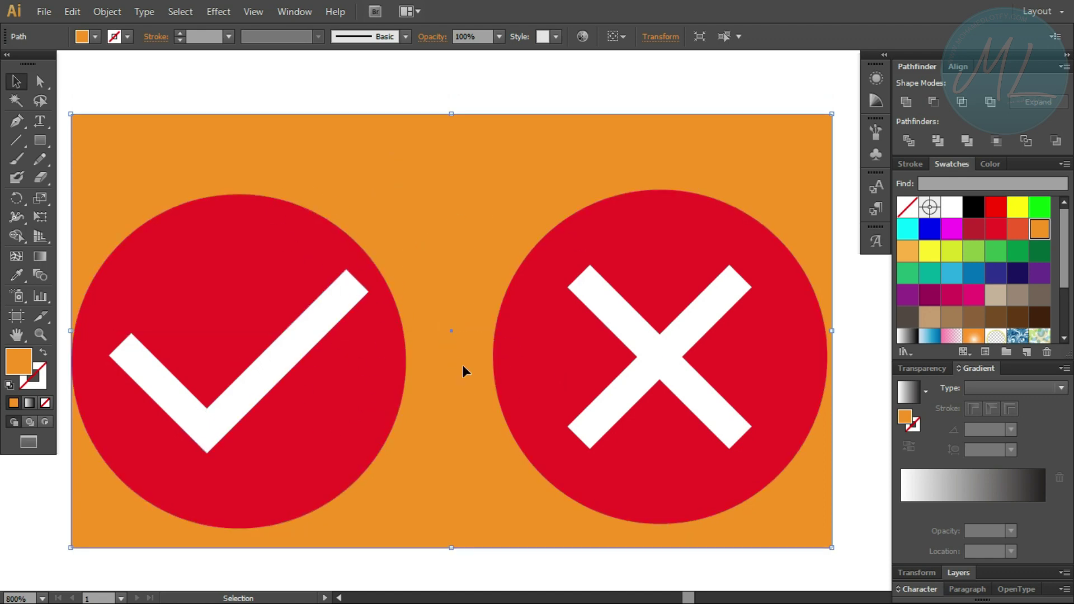
# - Select the X's red circle and the white X, then apply Minus Front
pyautogui.click(680, 386)
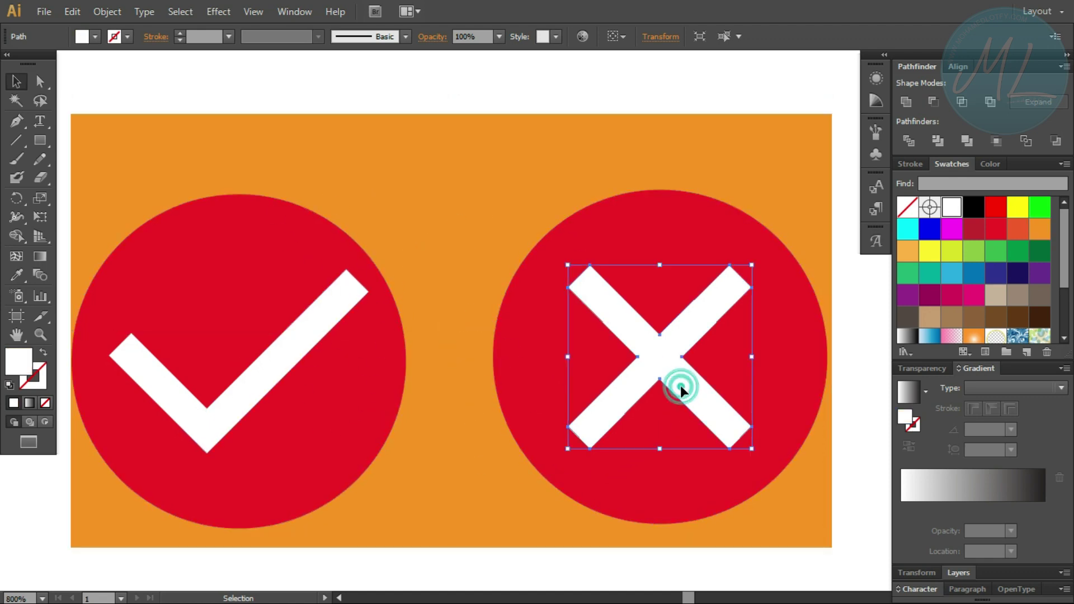
pyautogui.press('a')
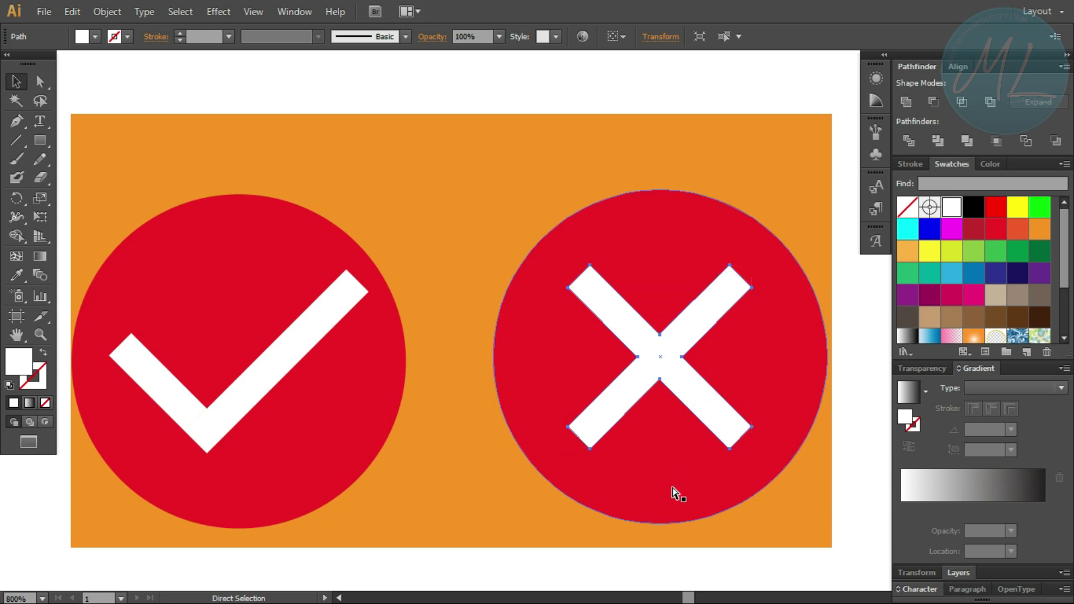
pyautogui.press('v')
pyautogui.click(673, 491)
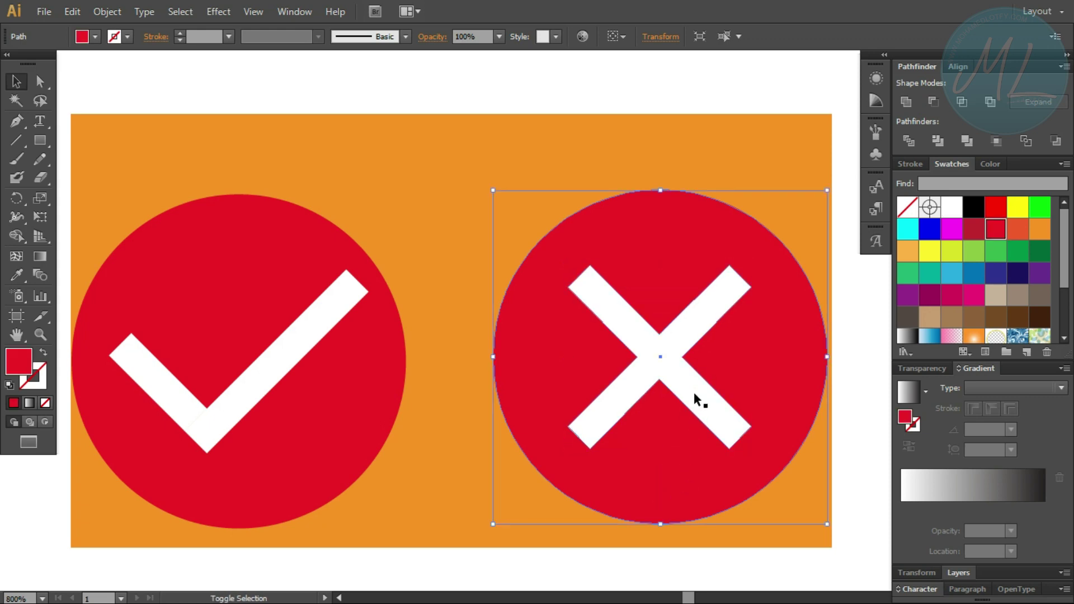
pyautogui.keyDown('shift'); pyautogui.click(694, 396); pyautogui.keyUp('shift')
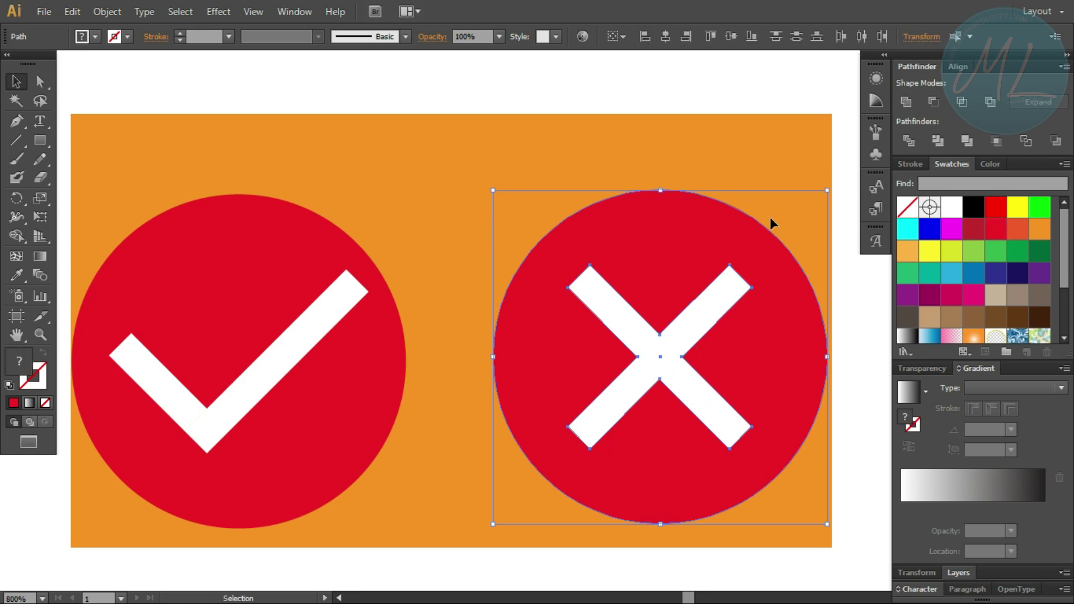
pyautogui.click(933, 102)
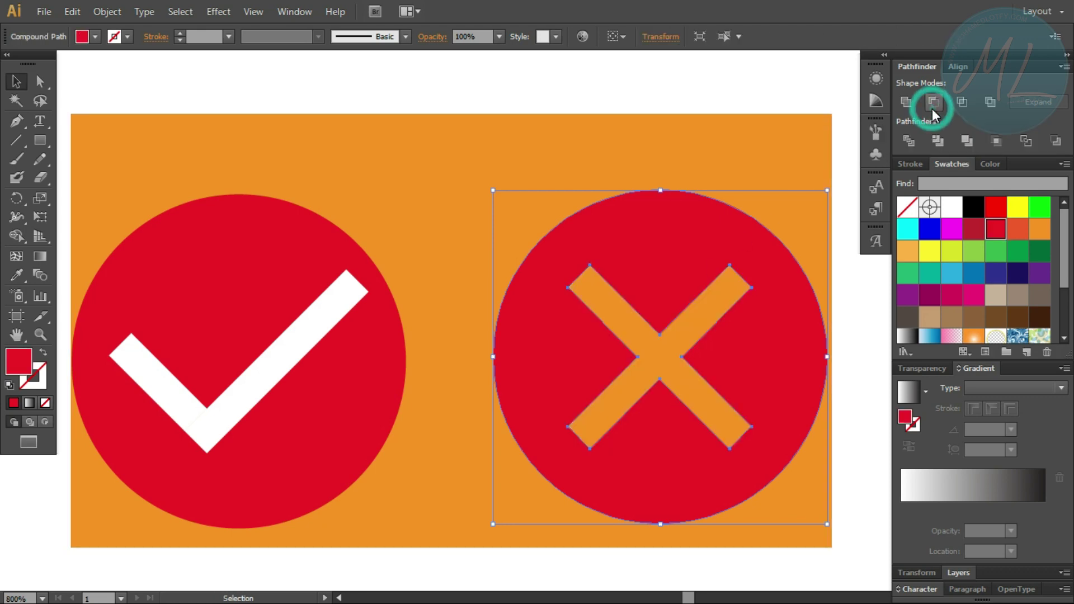
# - Select the check mark's red circle and the white check mark, then apply Minus Front
pyautogui.click(379, 413)
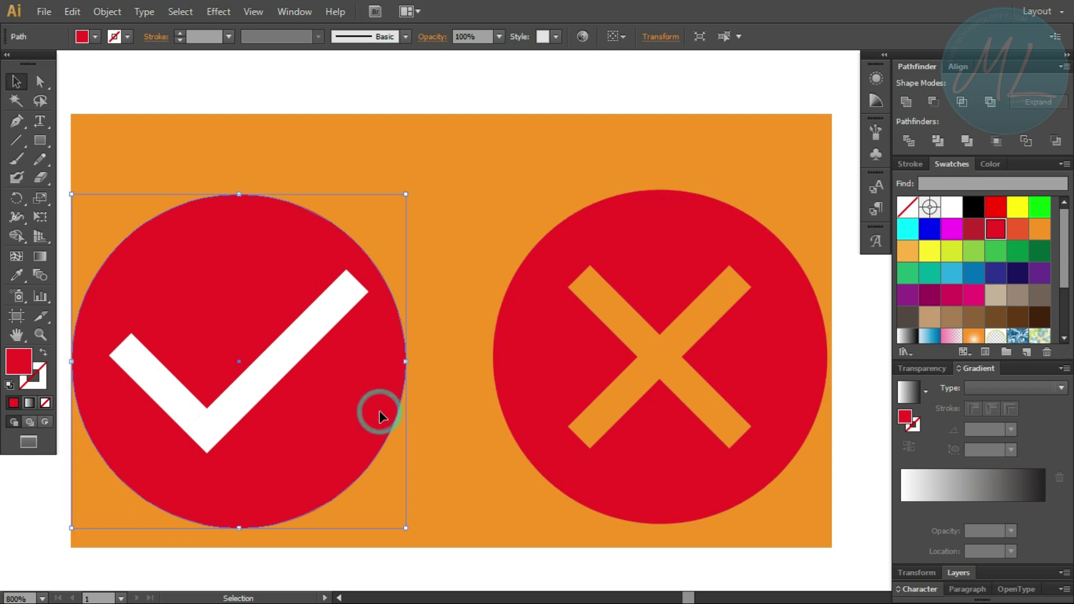
pyautogui.keyDown('shift'); pyautogui.click(299, 361); pyautogui.keyUp('shift')
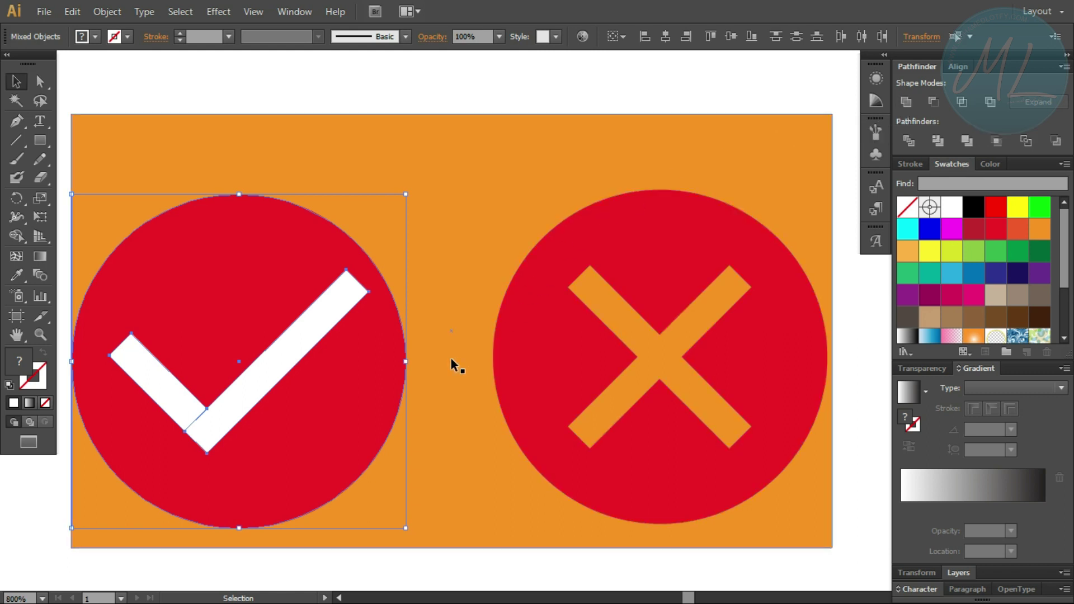
pyautogui.click(359, 449)
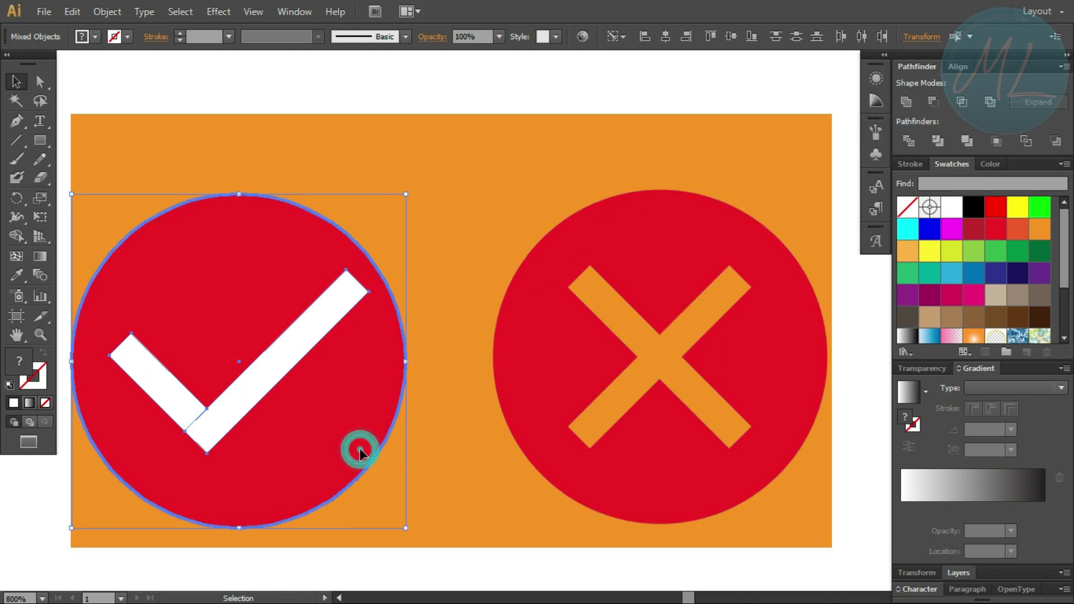
pyautogui.click(426, 476)
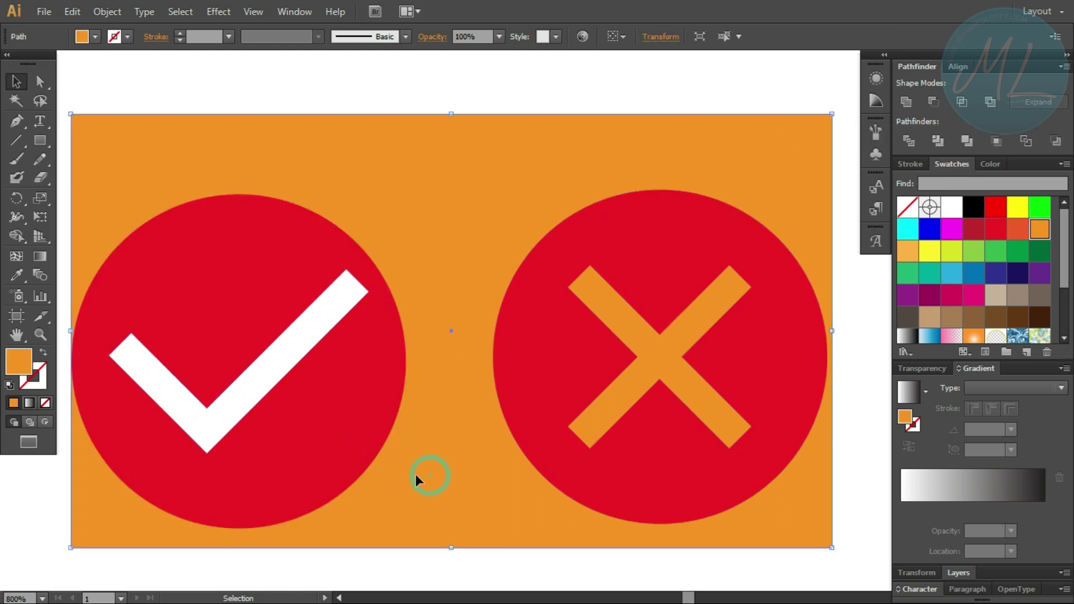
pyautogui.click(367, 455)
pyautogui.keyDown('shift'); pyautogui.click(294, 369); pyautogui.keyUp('shift')
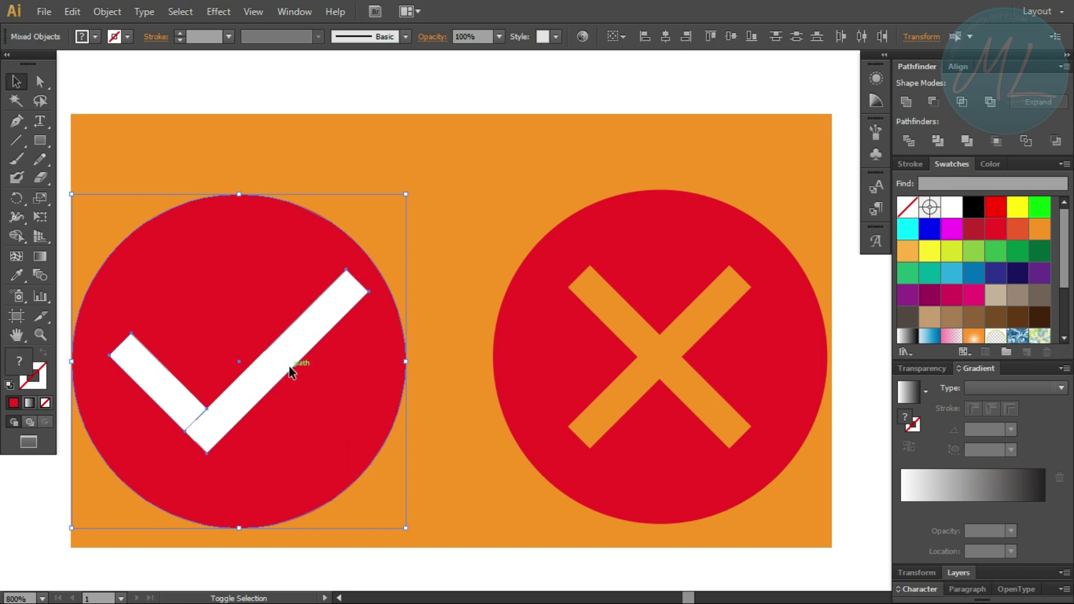
pyautogui.click(933, 102)
pyautogui.click(498, 184)
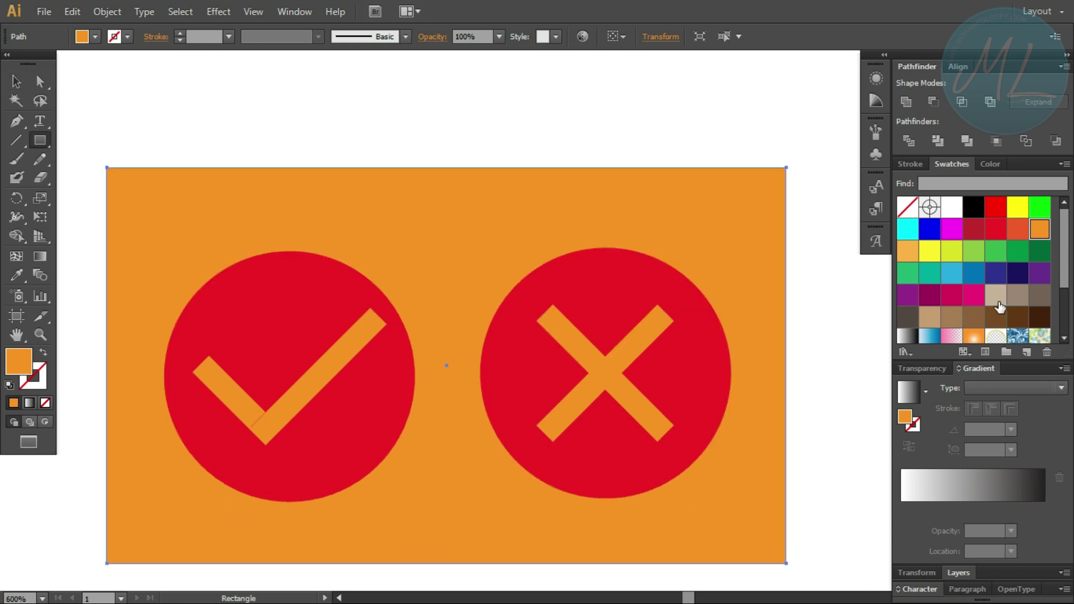
# - Try beige, pink linear gradient, radial gradient, brown, yellow and teal fills on the background rectangle
pyautogui.click(996, 296)
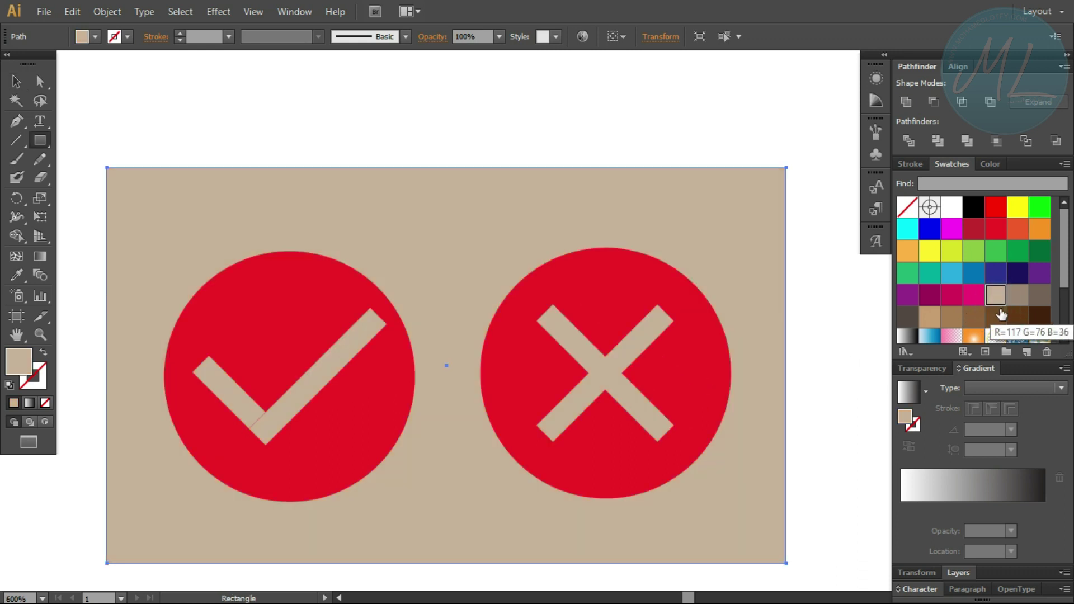
pyautogui.click(952, 337)
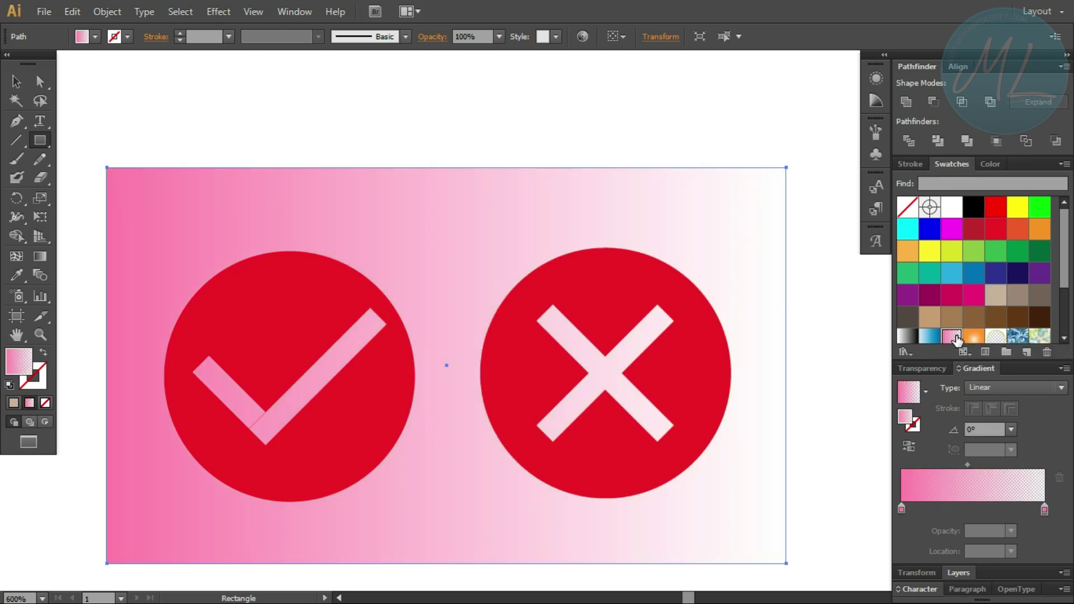
pyautogui.click(997, 338)
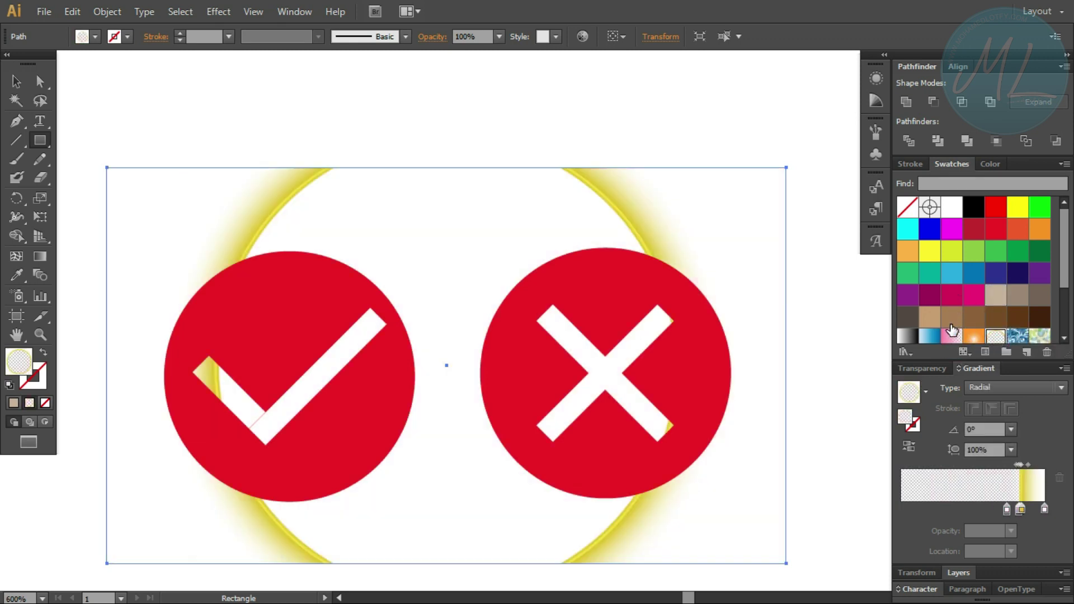
pyautogui.click(952, 319)
pyautogui.click(930, 251)
pyautogui.click(930, 273)
# - Try grey and blue gradient fills, settling on a white-to-black gradient background
pyautogui.scroll(-3, 967, 286)
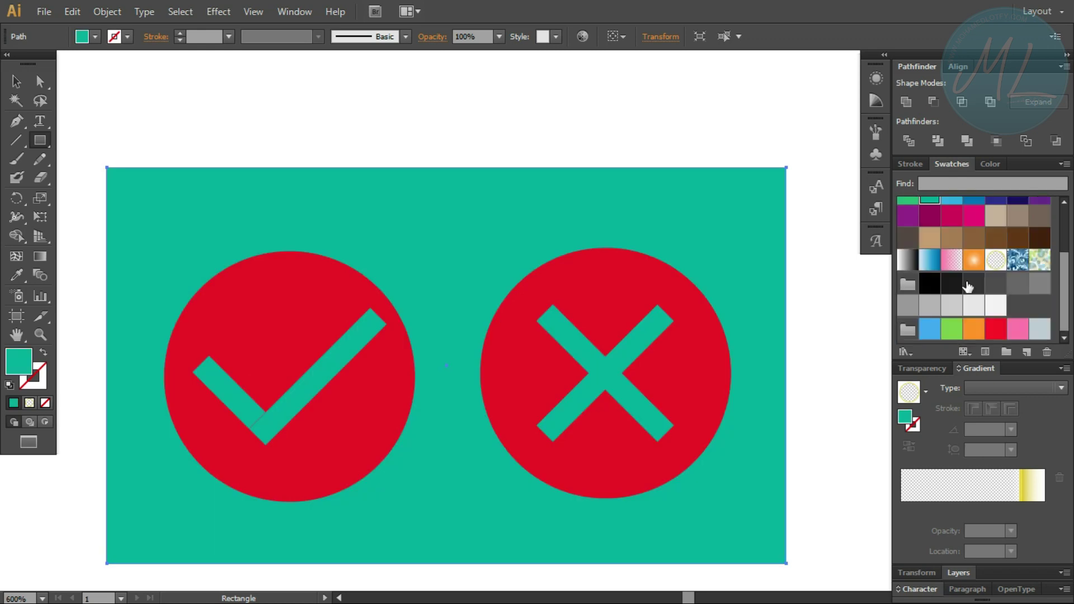
pyautogui.click(999, 308)
pyautogui.click(963, 306)
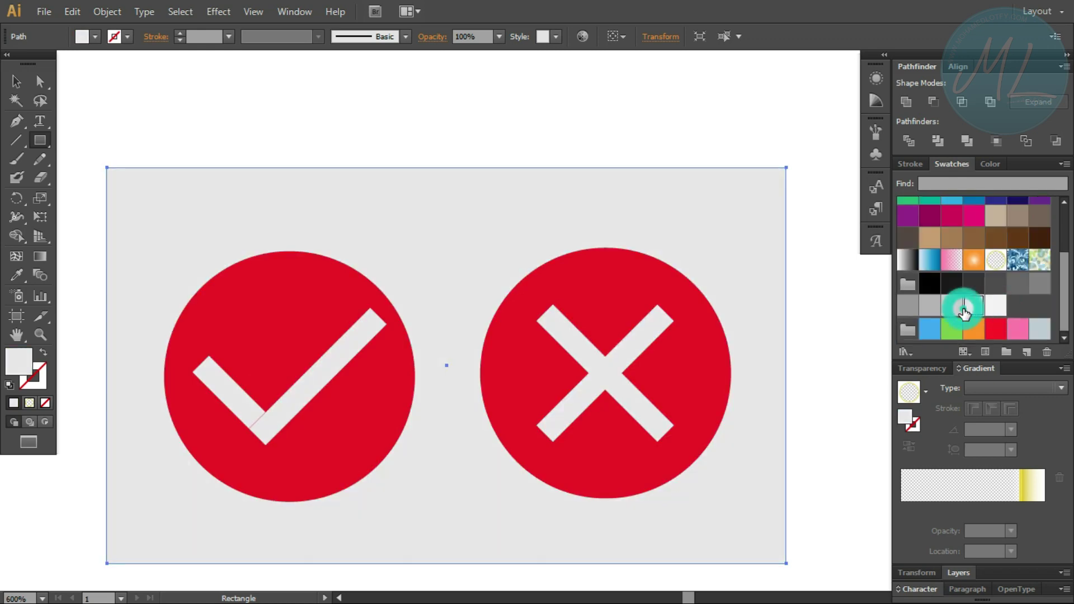
pyautogui.click(933, 271)
pyautogui.click(908, 260)
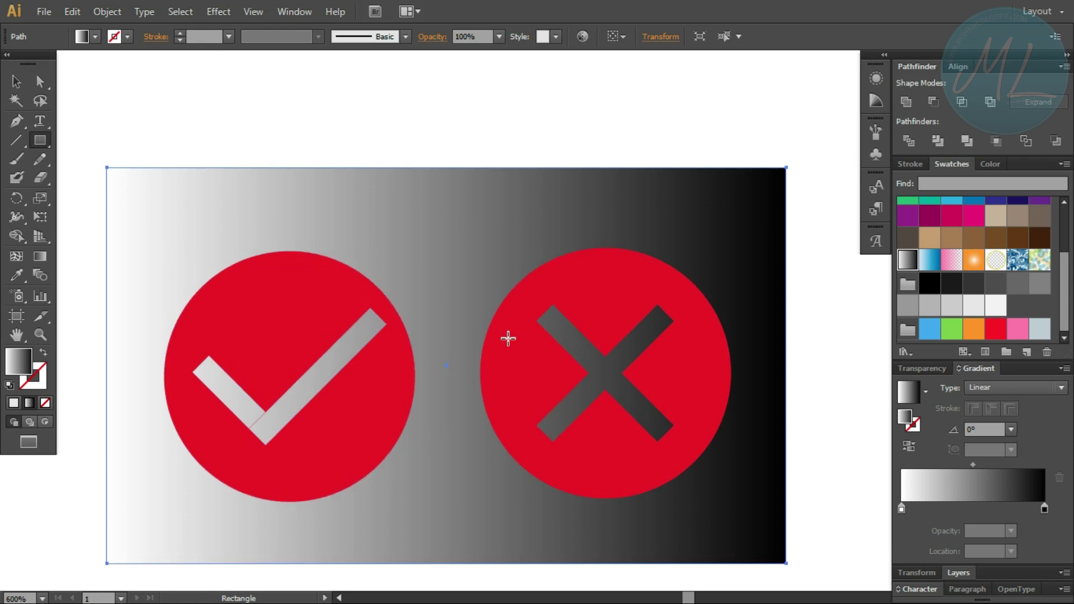
pyautogui.click(17, 81)
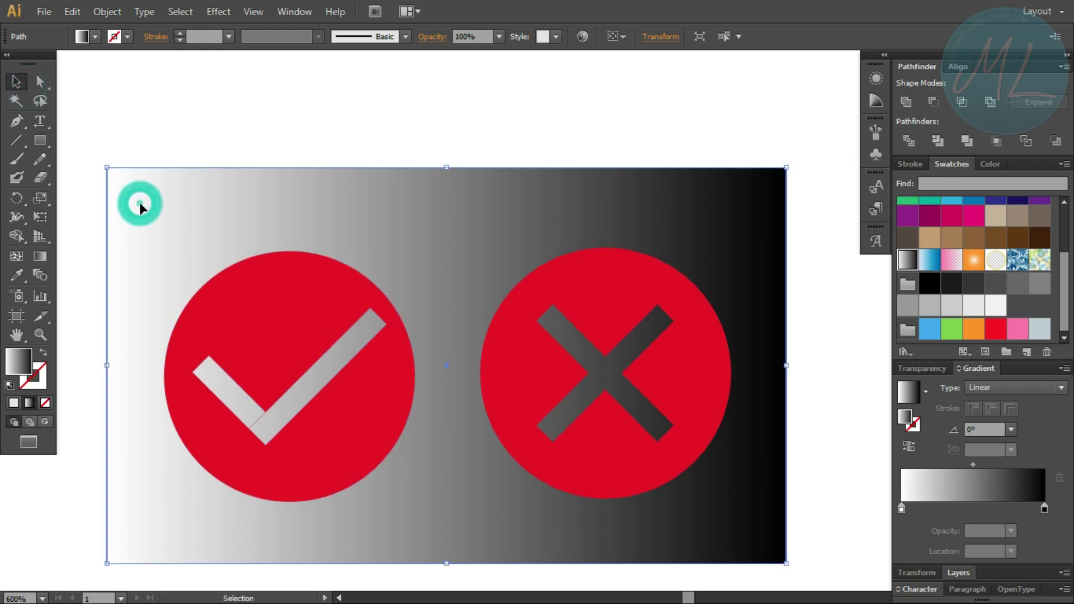
# - Delete the background rectangle and fill the check-mark circle green
pyautogui.press('Delete')
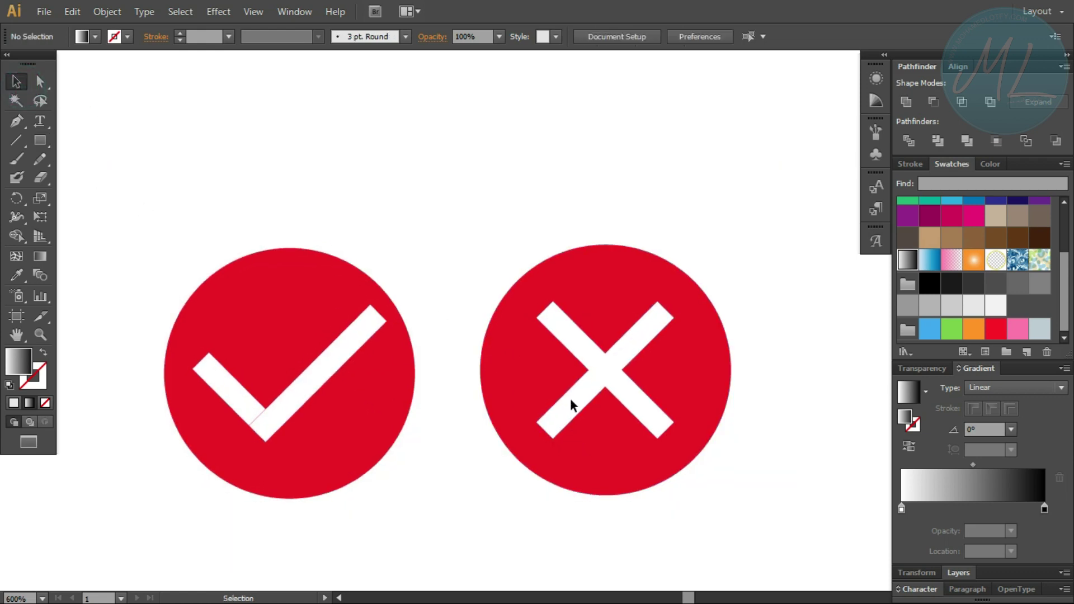
pyautogui.click(335, 450)
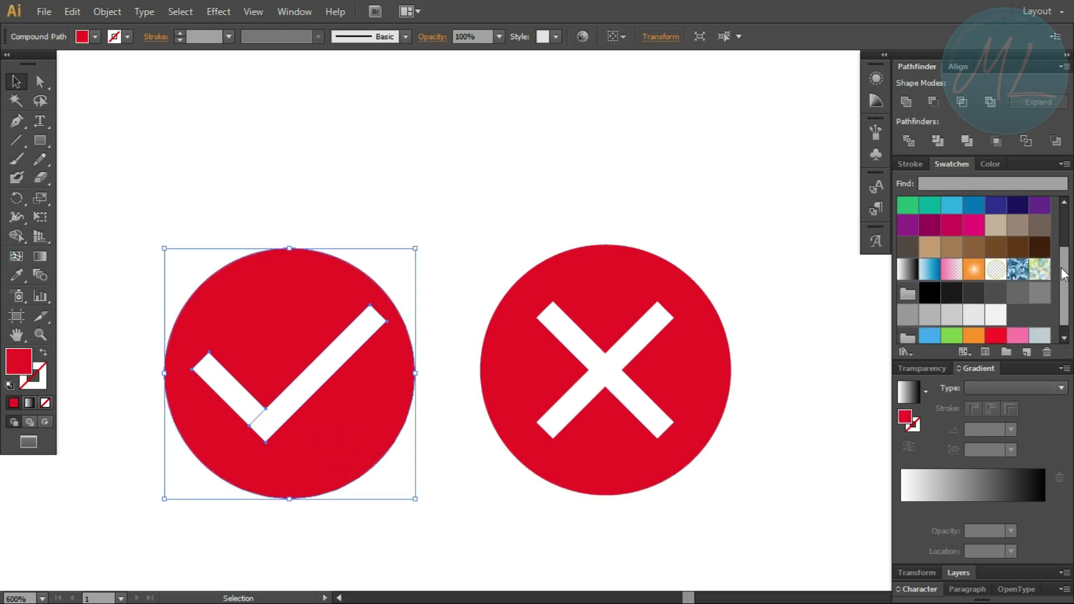
pyautogui.moveTo(1063, 257); pyautogui.dragTo(1063, 246)
pyautogui.click(979, 245)
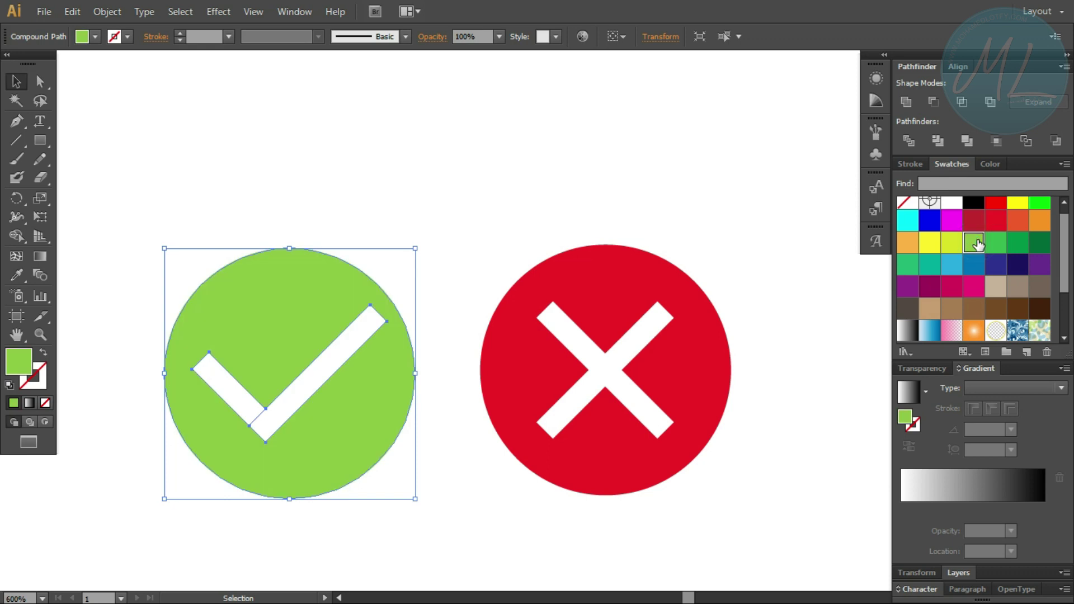
# - Give the check-mark circle a green to yellow-green linear gradient
pyautogui.click(912, 334)
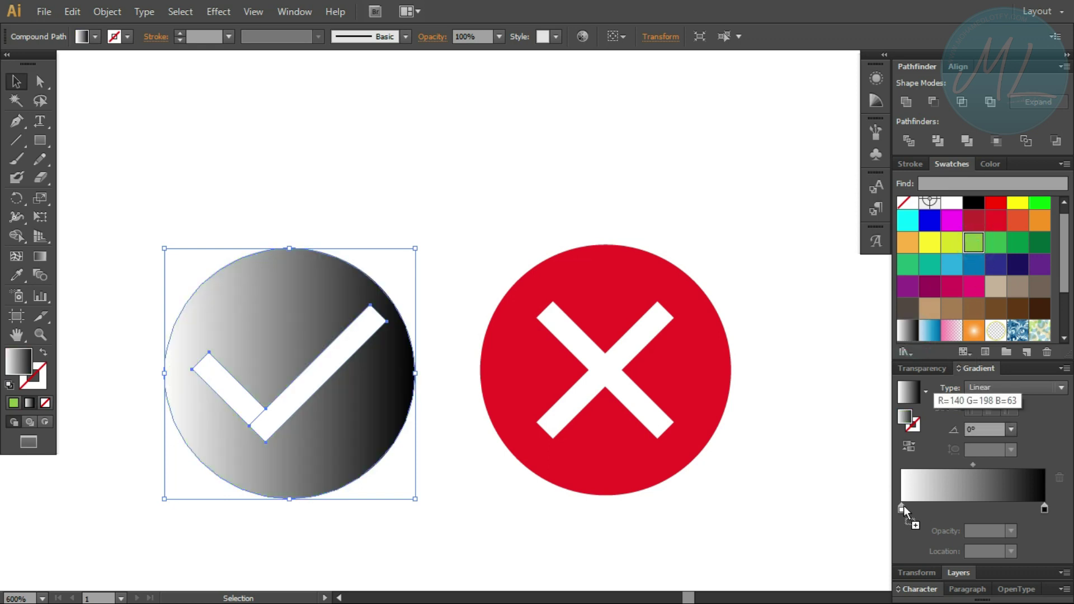
pyautogui.moveTo(905, 505); pyautogui.dragTo(904, 507)
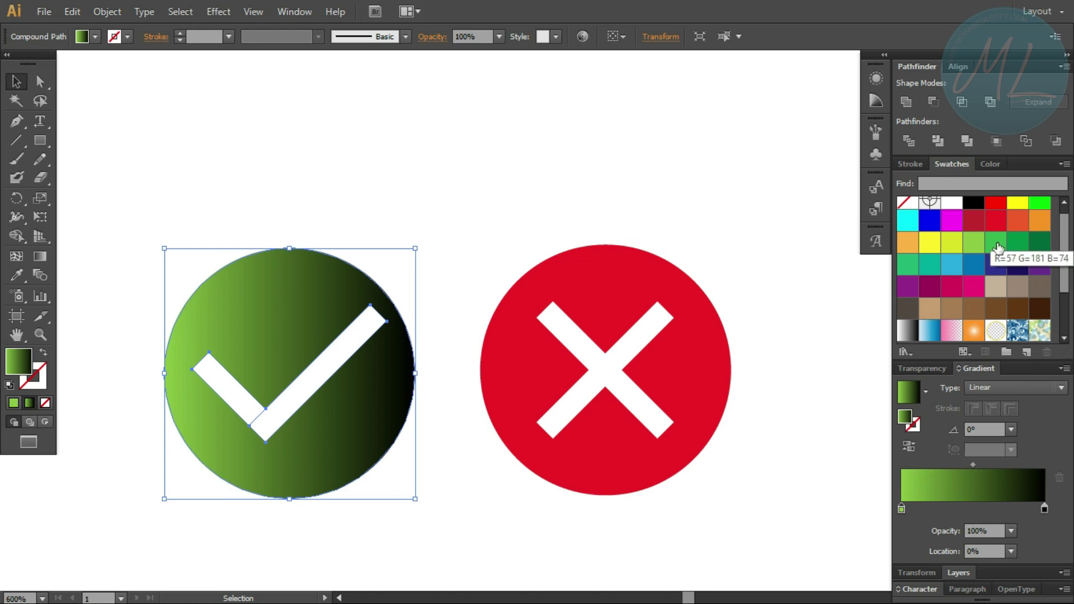
pyautogui.moveTo(1036, 466); pyautogui.dragTo(1045, 512)
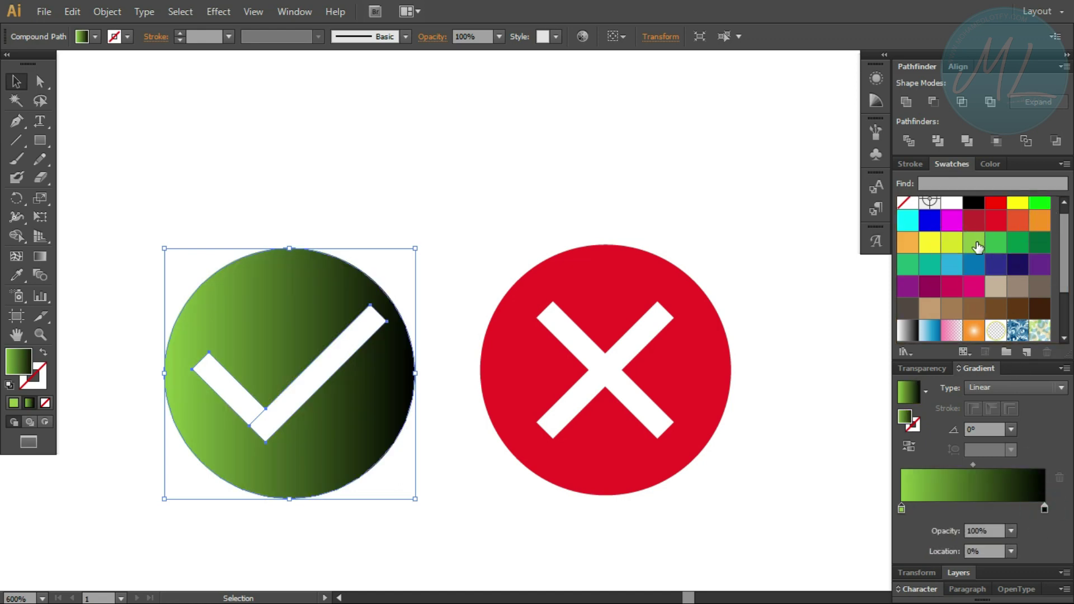
pyautogui.moveTo(977, 247); pyautogui.dragTo(1044, 508)
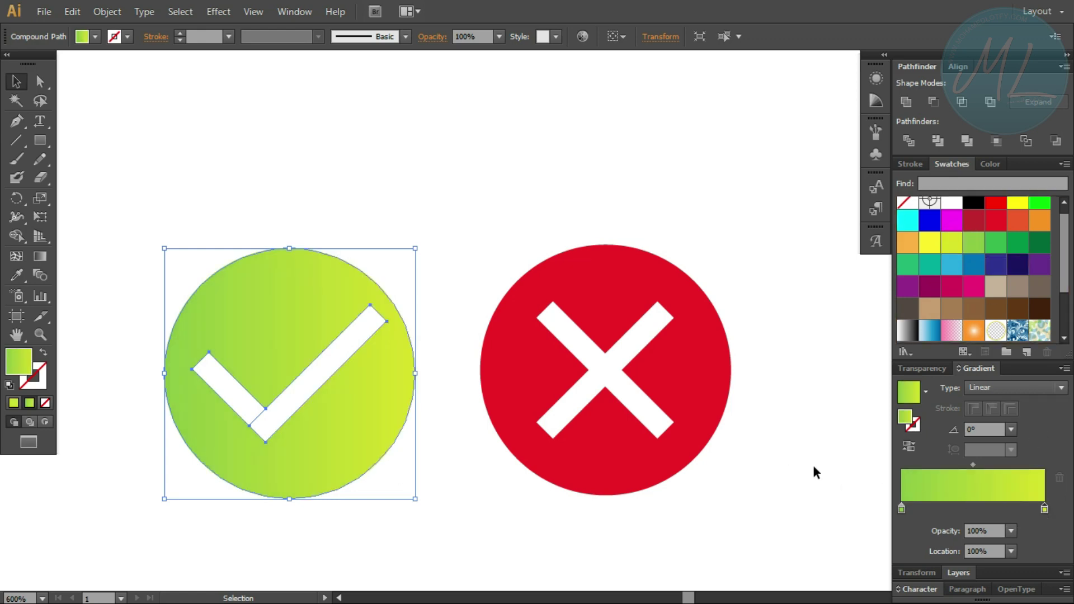
pyautogui.click(495, 536)
# - Fill the X circle with a linear gradient from dark crimson to red
pyautogui.click(606, 460)
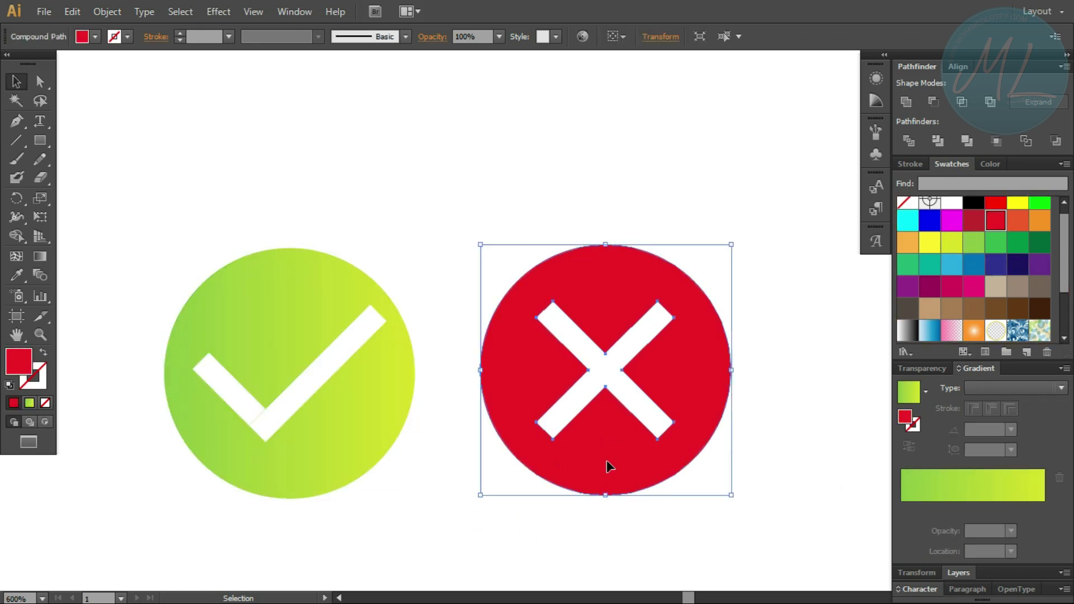
pyautogui.click(913, 331)
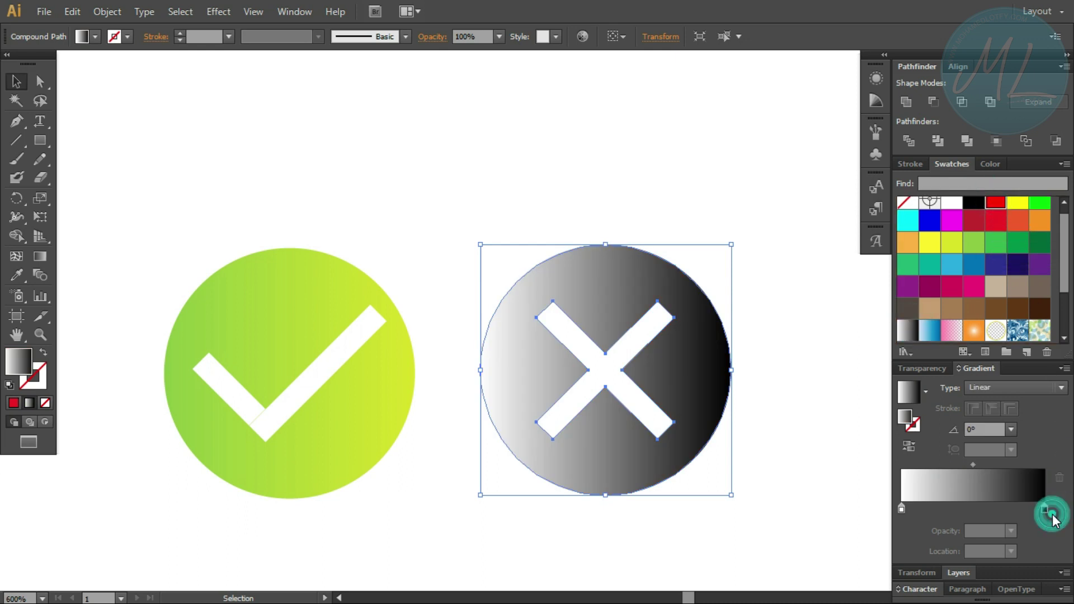
pyautogui.moveTo(997, 205); pyautogui.dragTo(1044, 508)
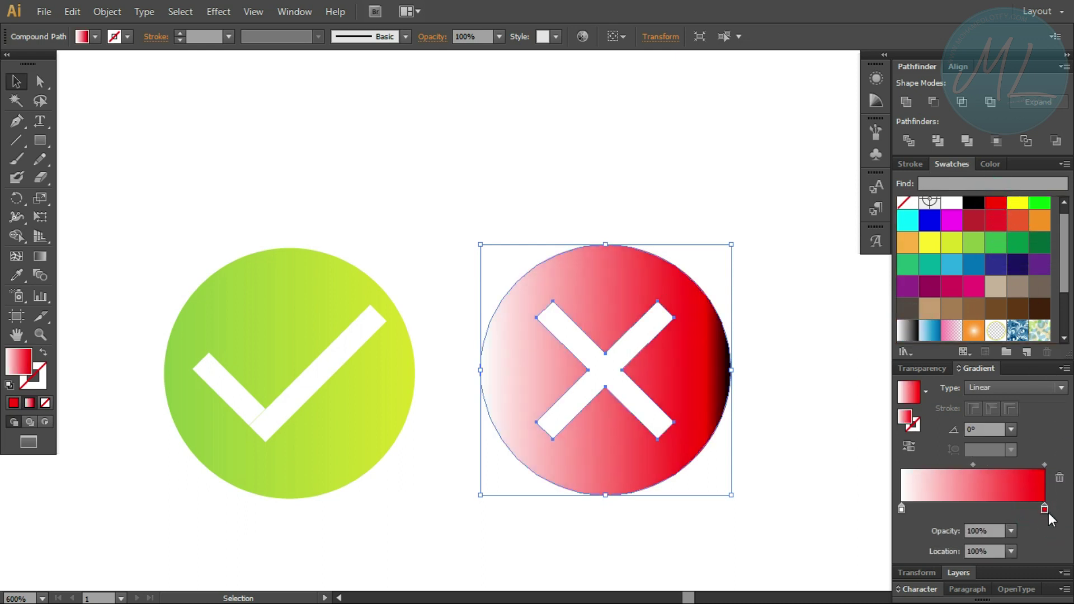
pyautogui.moveTo(973, 223); pyautogui.dragTo(901, 508)
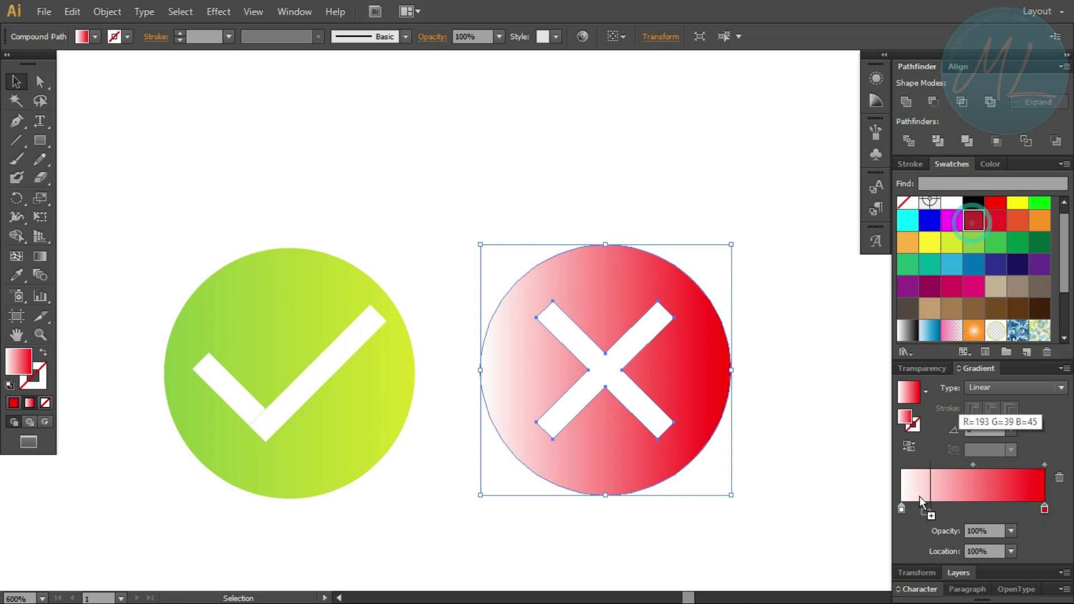
pyautogui.click(846, 434)
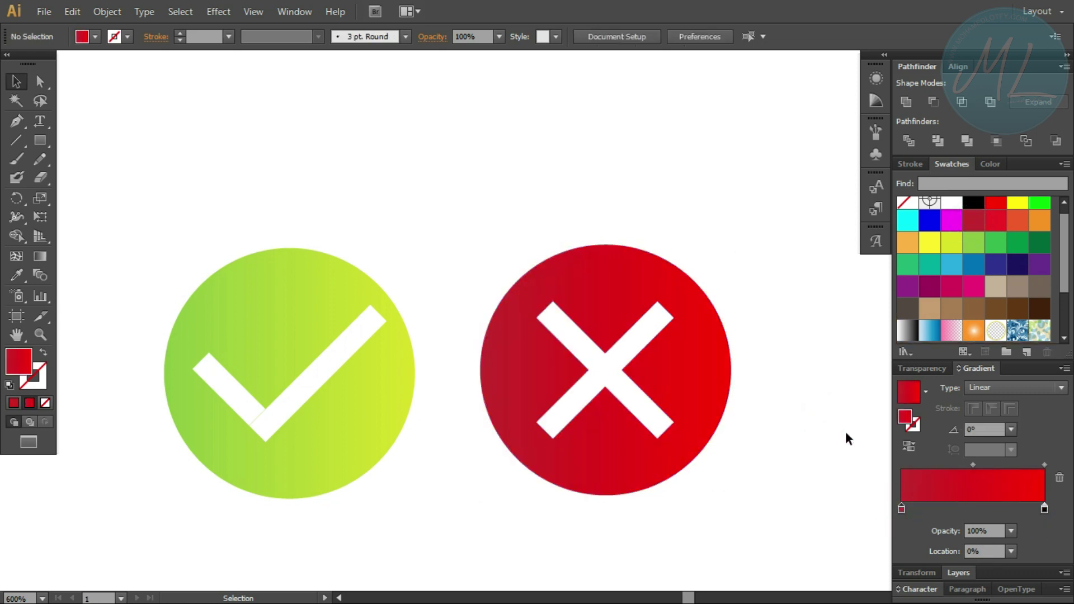
pyautogui.moveTo(742, 180); pyautogui.dragTo(234, 473)
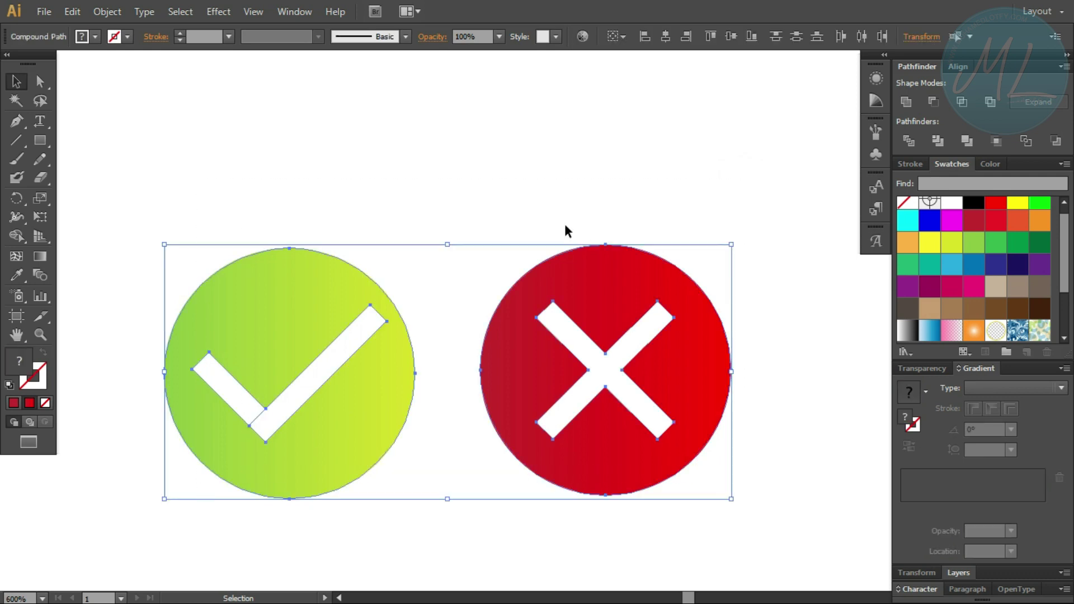
pyautogui.click(709, 124)
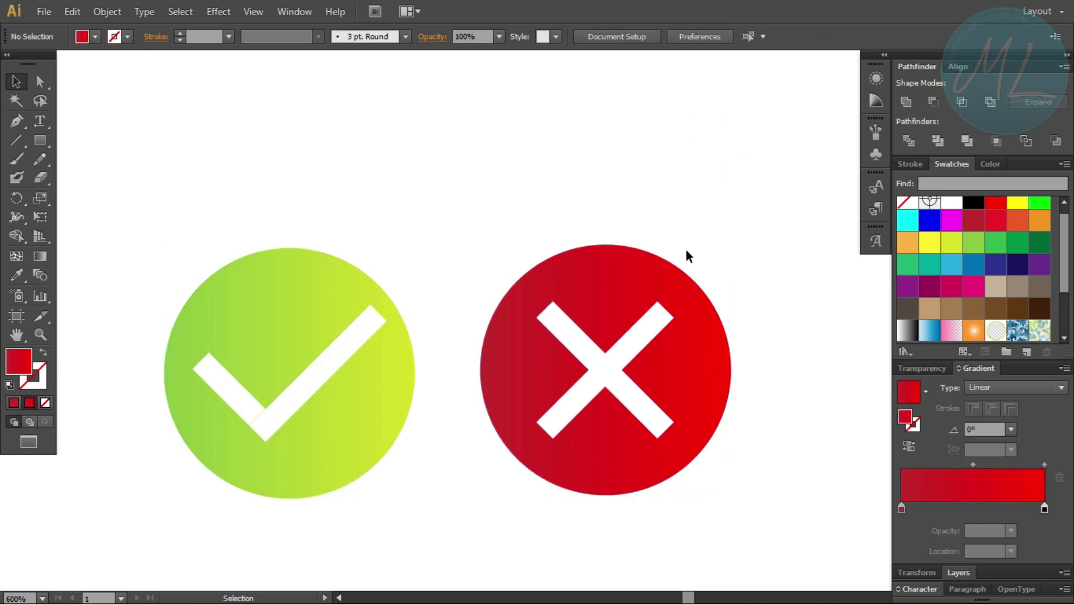
pyautogui.scroll(1, 685, 247)
pyautogui.hscroll(-3, 541, 204)
pyautogui.click(521, 154)
pyautogui.click(392, 345)
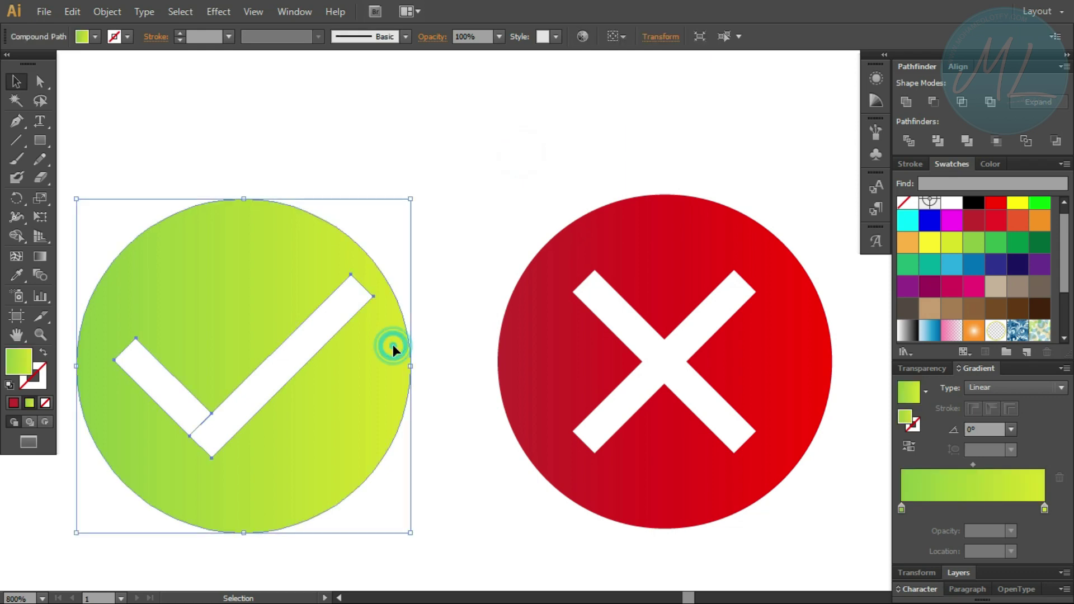
pyautogui.click(556, 448)
pyautogui.click(414, 481)
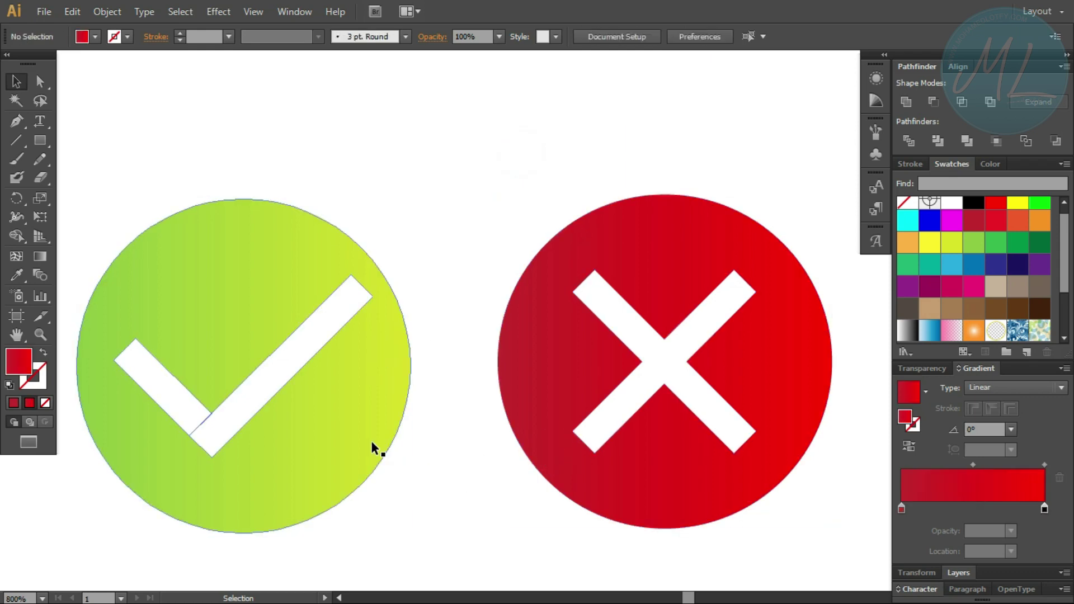